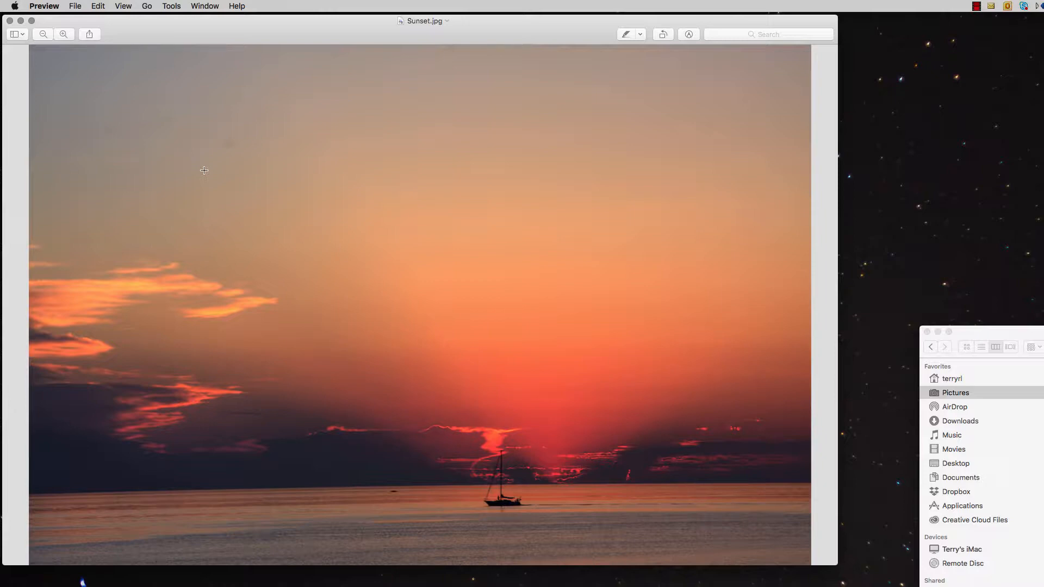
- Close the Sunset.jpg preview and minimize the Finder window, leaving the photo open in Lightroom's Develop module
{"action": "mouse_move", "coordinate": [456, 22]}
{"action": "left_mouse_down"}
{"action": "mouse_move", "coordinate": [475, 25]}
{"action": "mouse_move", "coordinate": [462, 25]}
{"action": "left_mouse_up"}
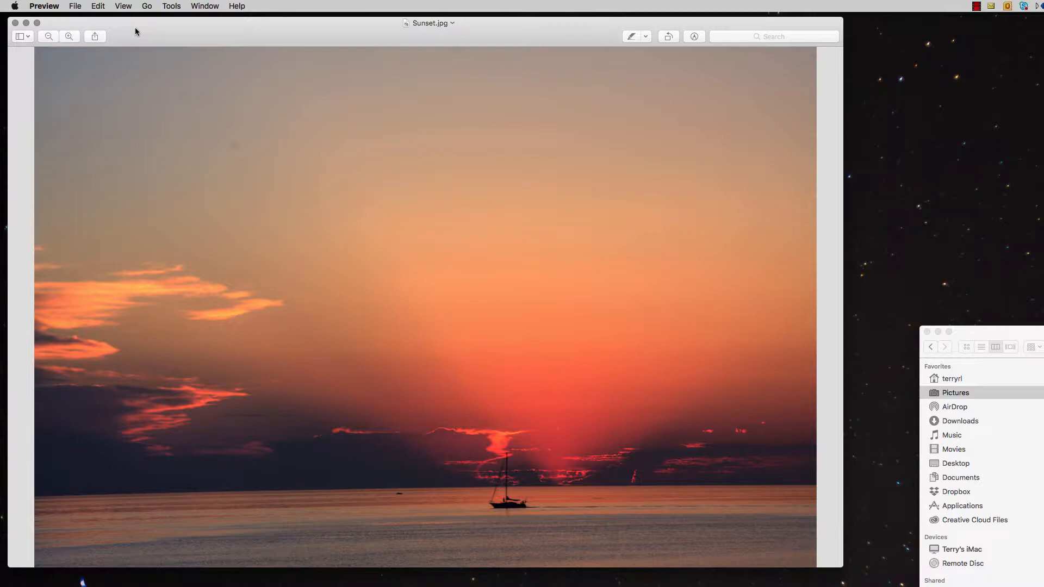
{"action": "left_click", "coordinate": [15, 25]}
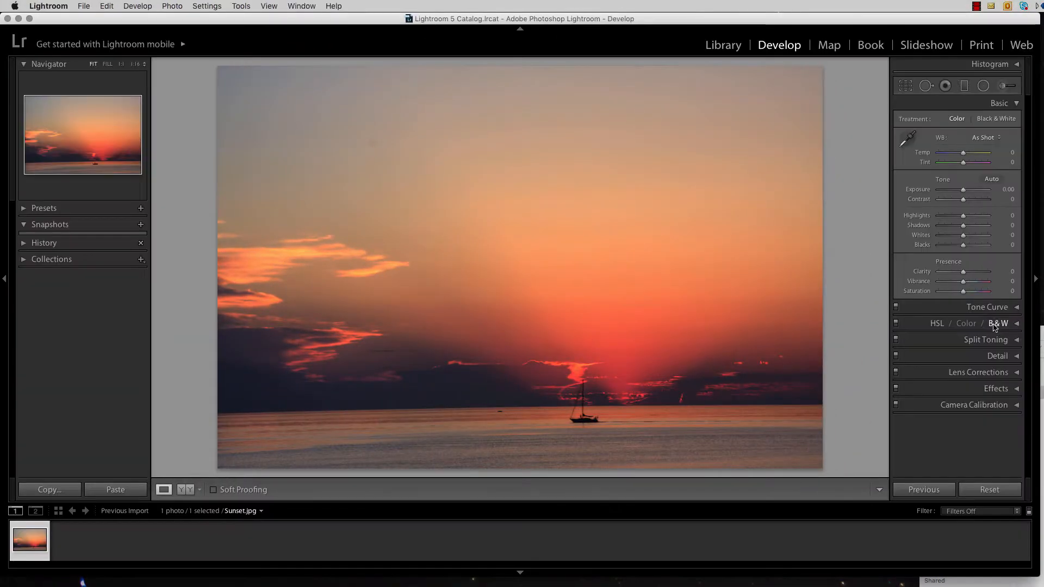
{"action": "left_click", "coordinate": [1041, 338]}
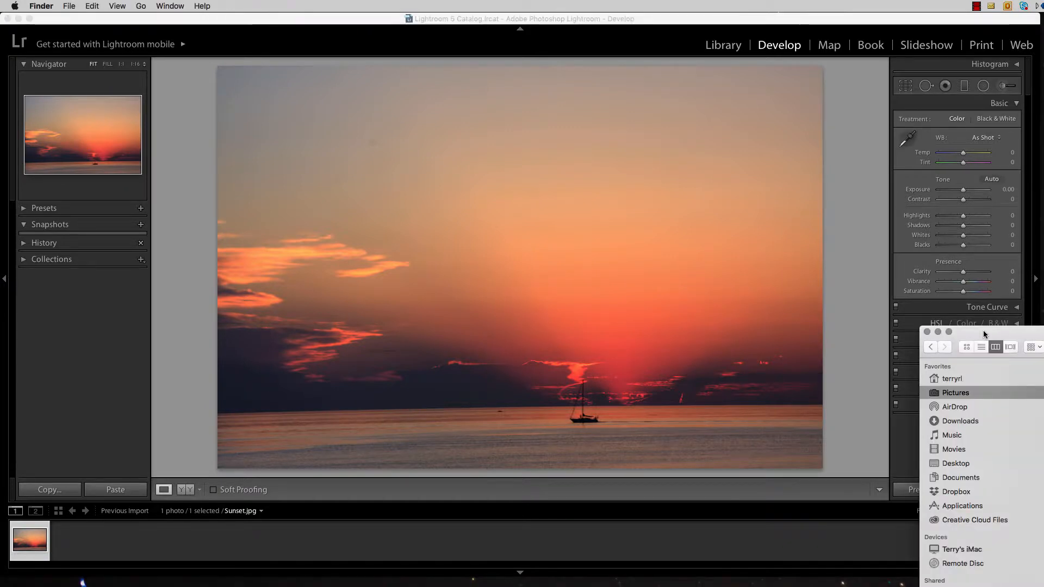
{"action": "left_click", "coordinate": [937, 332]}
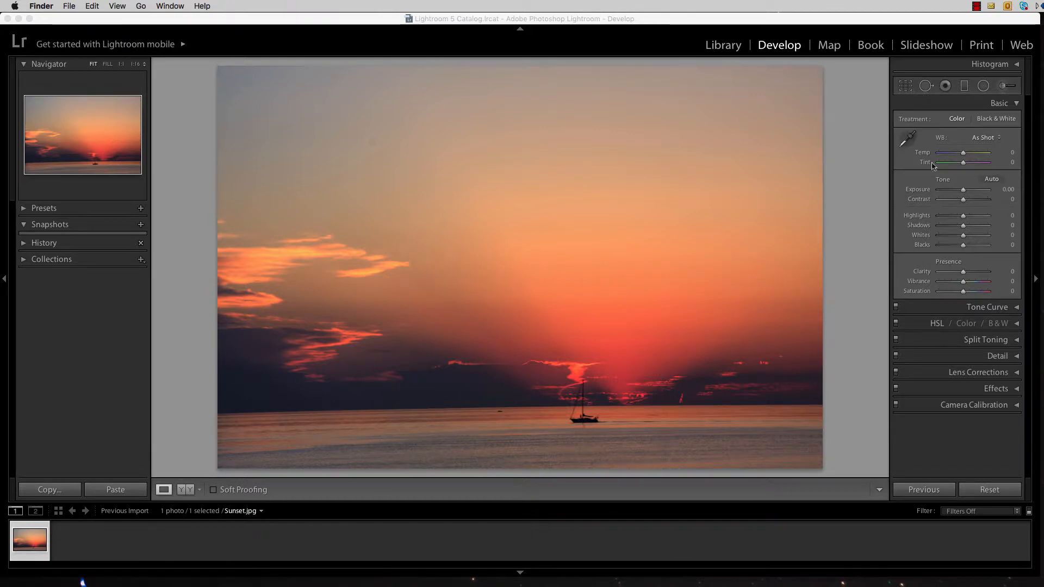
{"action": "left_click", "coordinate": [725, 46]}
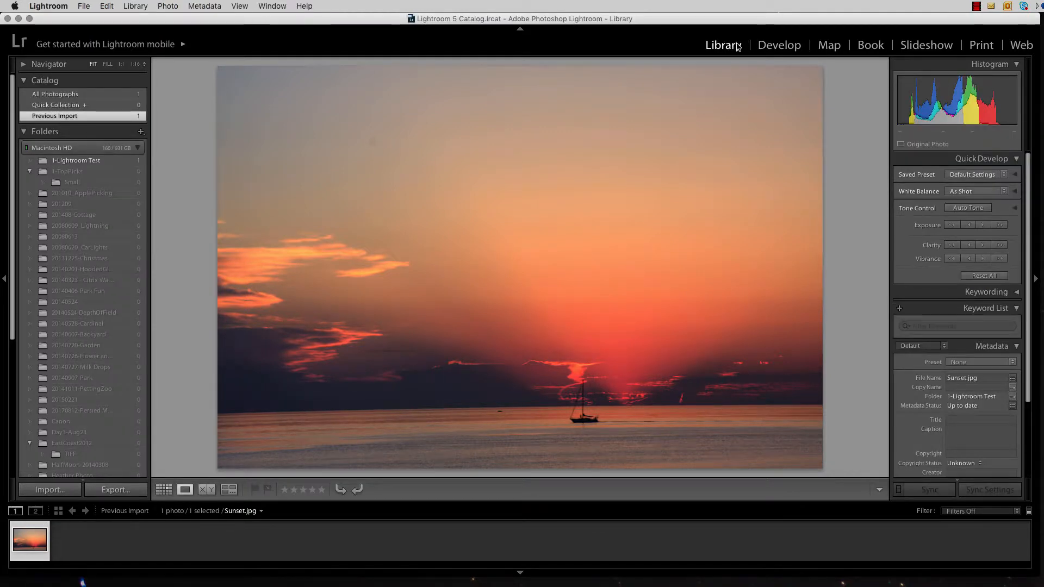
{"action": "left_click", "coordinate": [775, 46]}
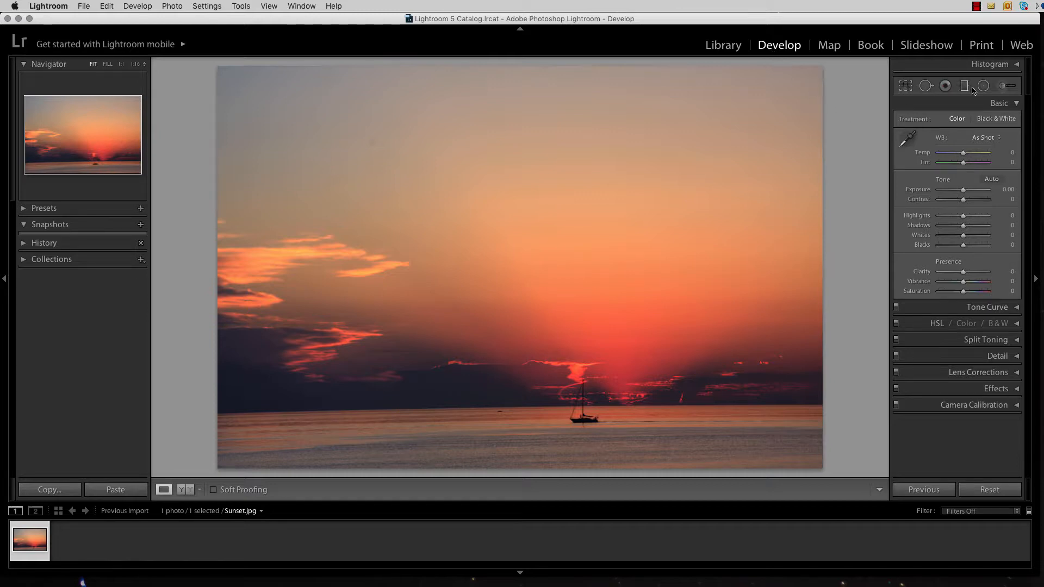
- Clone over the dark dust spot in the photo's upper-left sky with Spot Removal at size 71 and check the area up close
{"action": "left_click", "coordinate": [927, 88]}
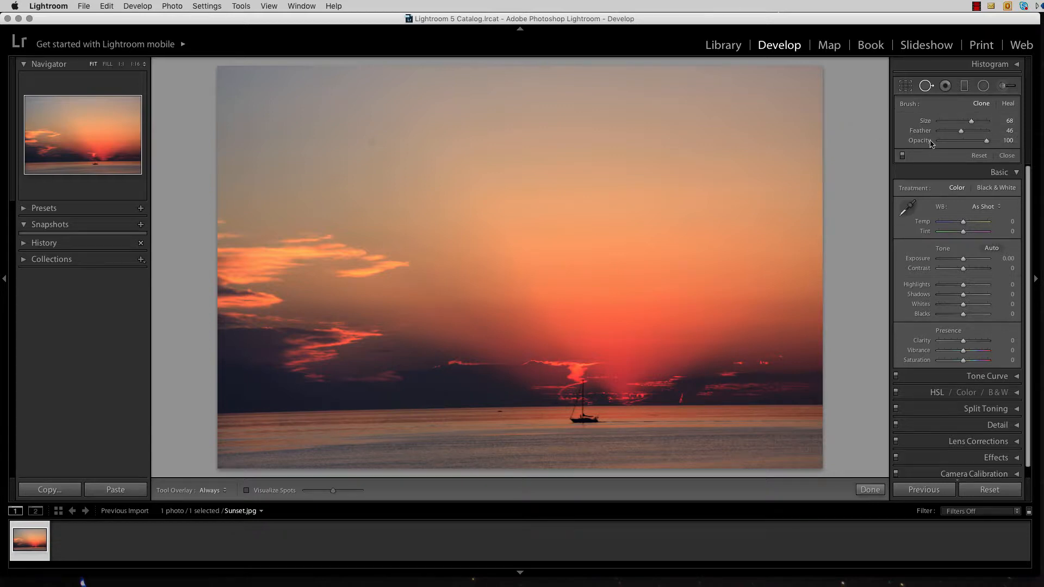
{"action": "left_click_drag", "start_coordinate": [971, 121], "coordinate": [944, 122]}
{"action": "left_click_drag", "start_coordinate": [945, 121], "coordinate": [965, 125]}
{"action": "left_click_drag", "start_coordinate": [969, 123], "coordinate": [975, 124]}
{"action": "left_click", "coordinate": [372, 142]}
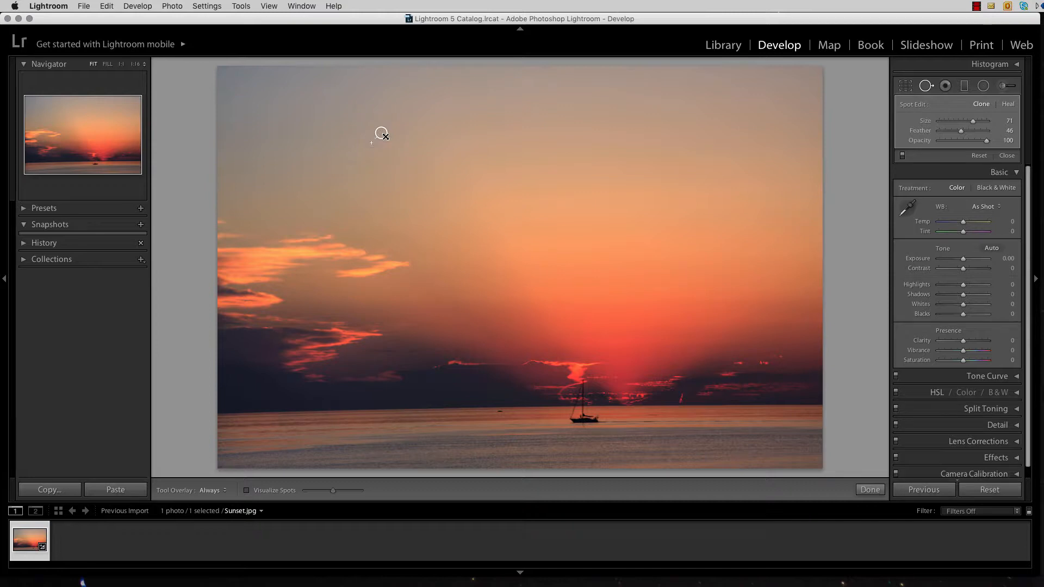
{"action": "left_click_drag", "start_coordinate": [385, 137], "coordinate": [395, 132]}
{"action": "key", "text": "Delete"}
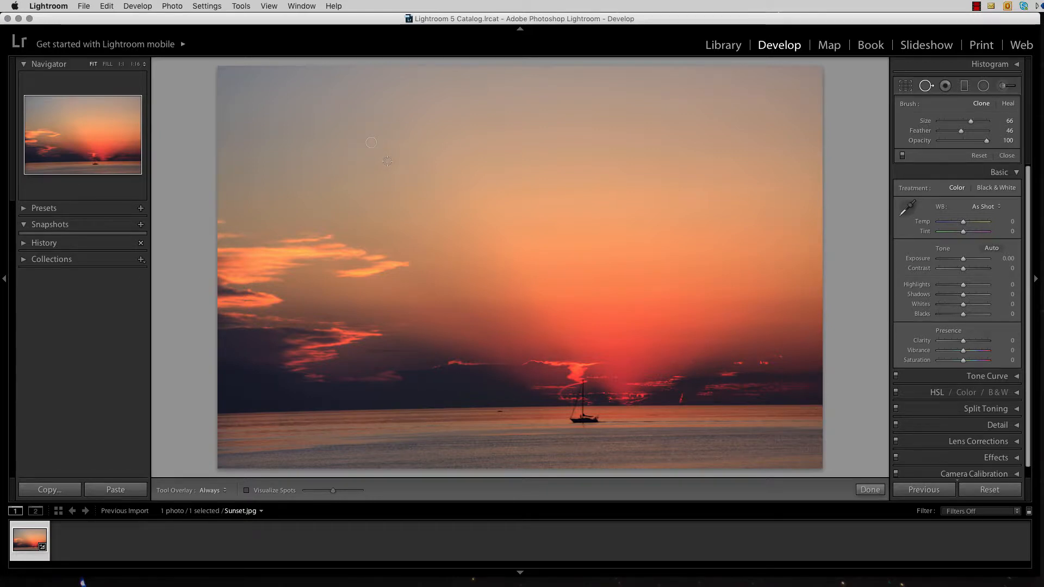
{"action": "key", "text": "q"}
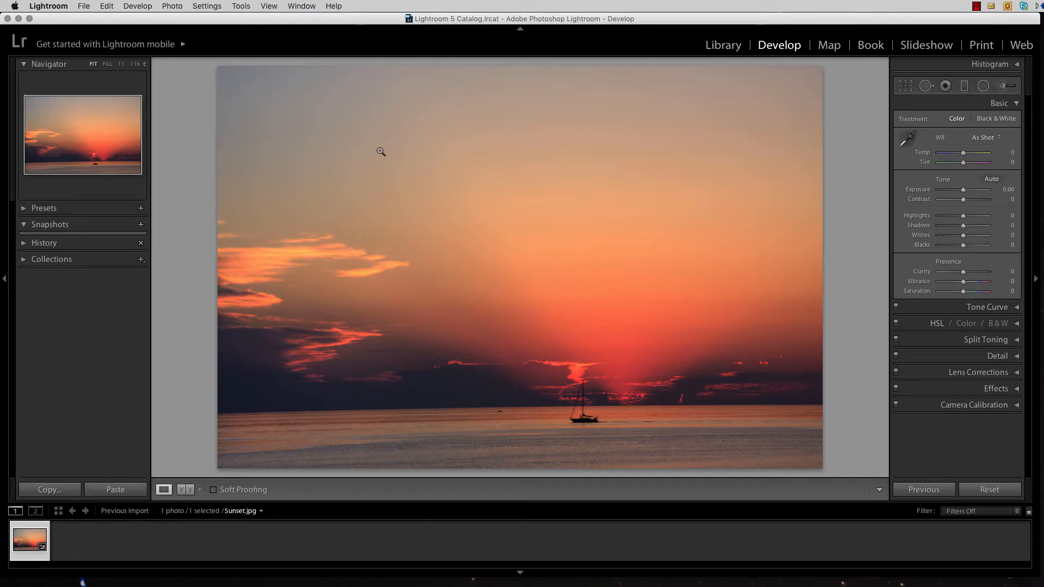
{"action": "left_click", "coordinate": [372, 144]}
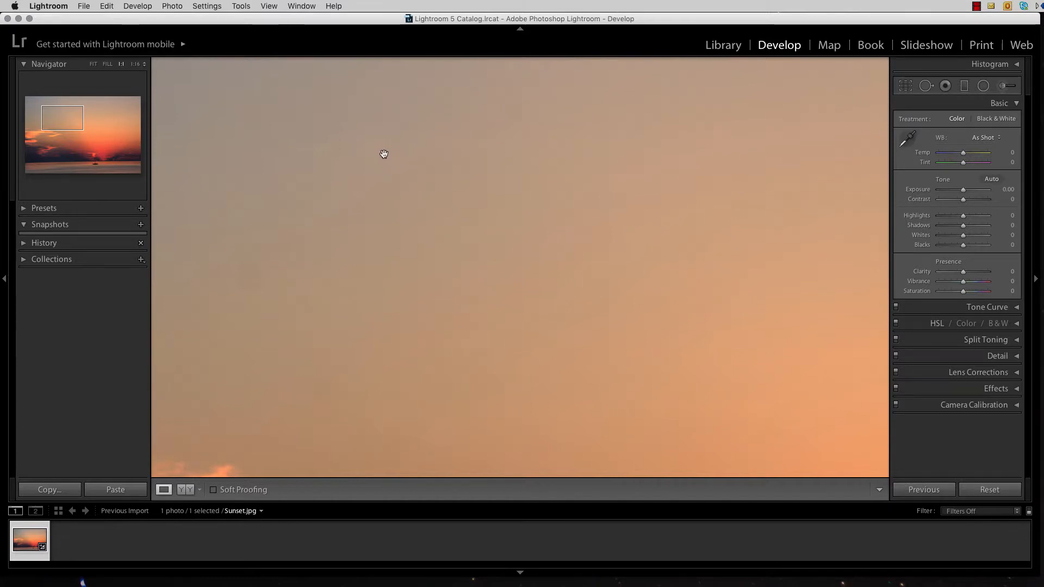
{"action": "left_click", "coordinate": [473, 158]}
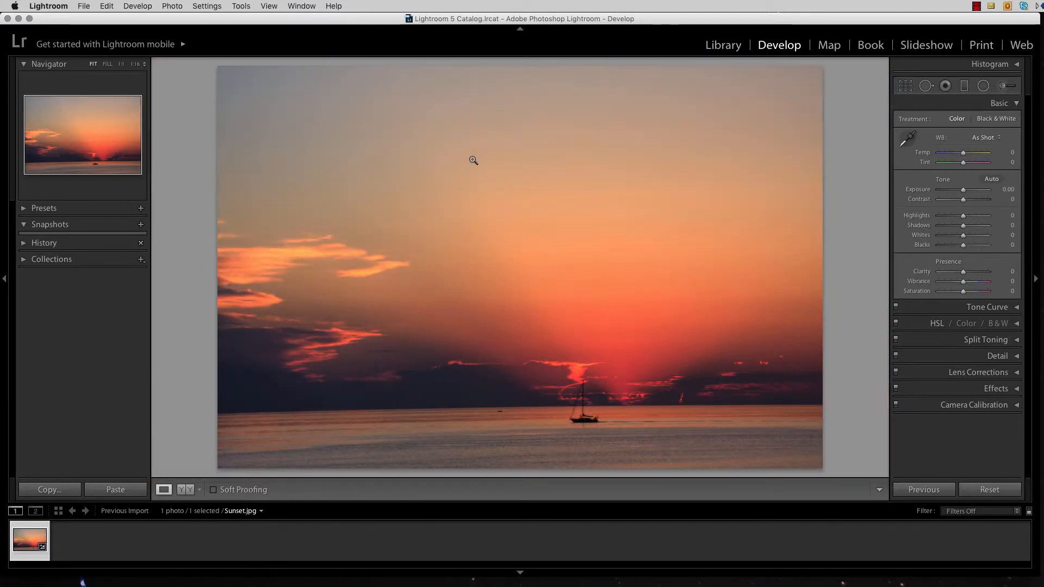
- Undo the clone spot removal and return to the Develop module
{"action": "key", "text": "super+z"}
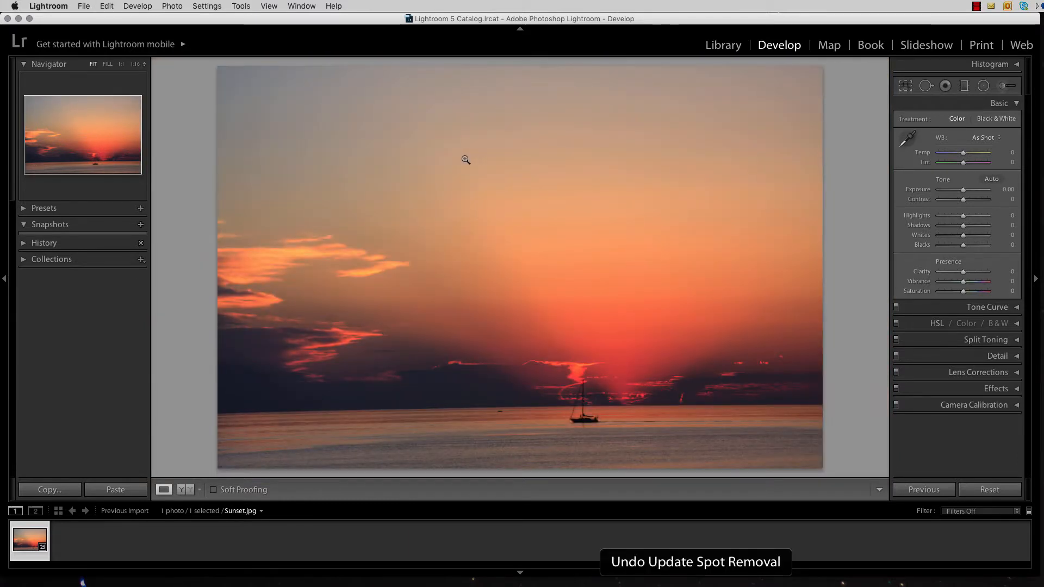
{"action": "key", "text": "super+z"}
{"action": "key", "text": "super+z"}
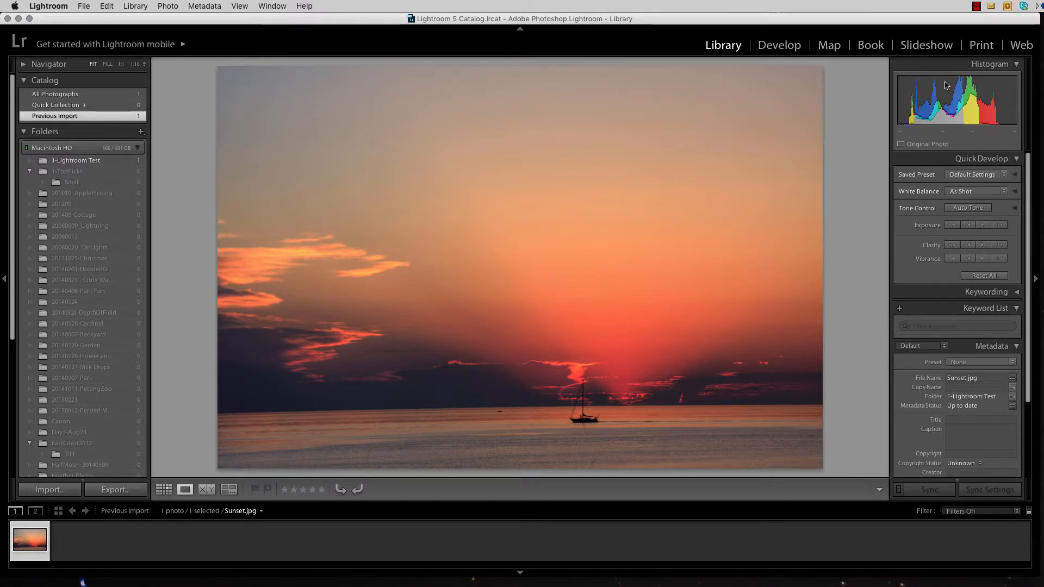
{"action": "left_click", "coordinate": [794, 46]}
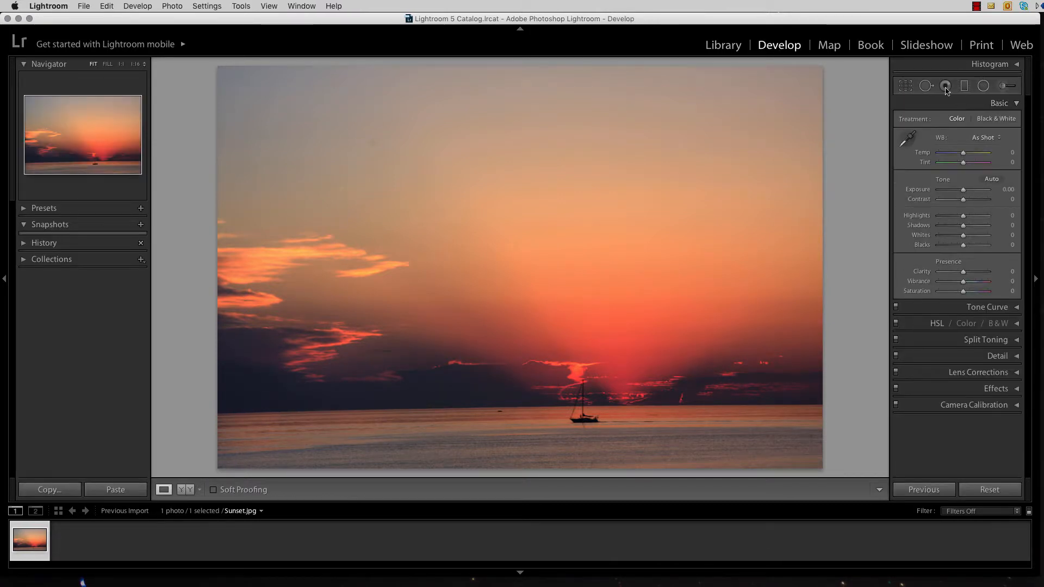
- Heal the dark dust spot in the upper-left sky using Spot Removal in Heal mode at size 66
{"action": "left_click", "coordinate": [927, 86]}
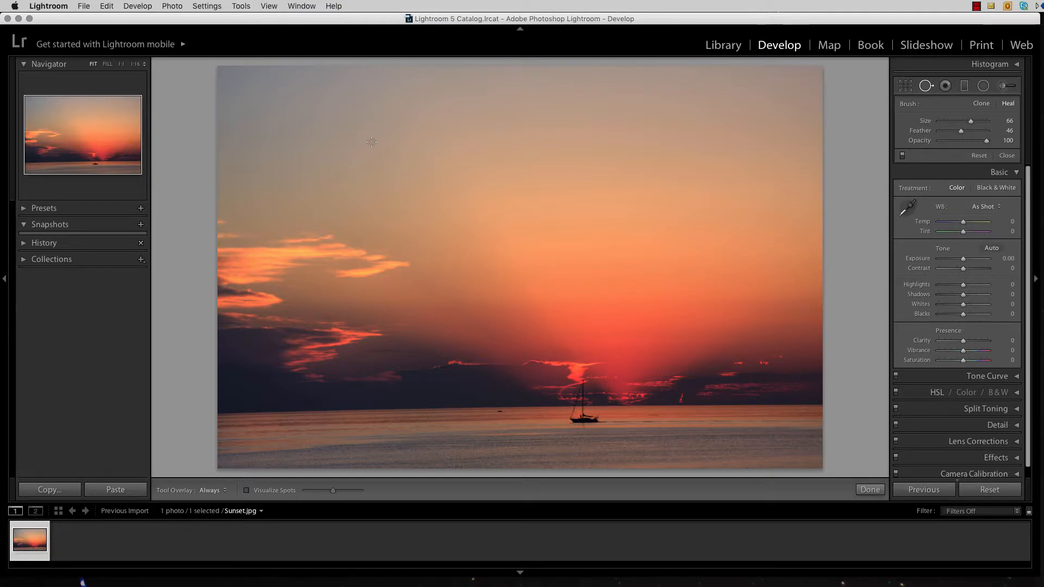
{"action": "left_click", "coordinate": [371, 142]}
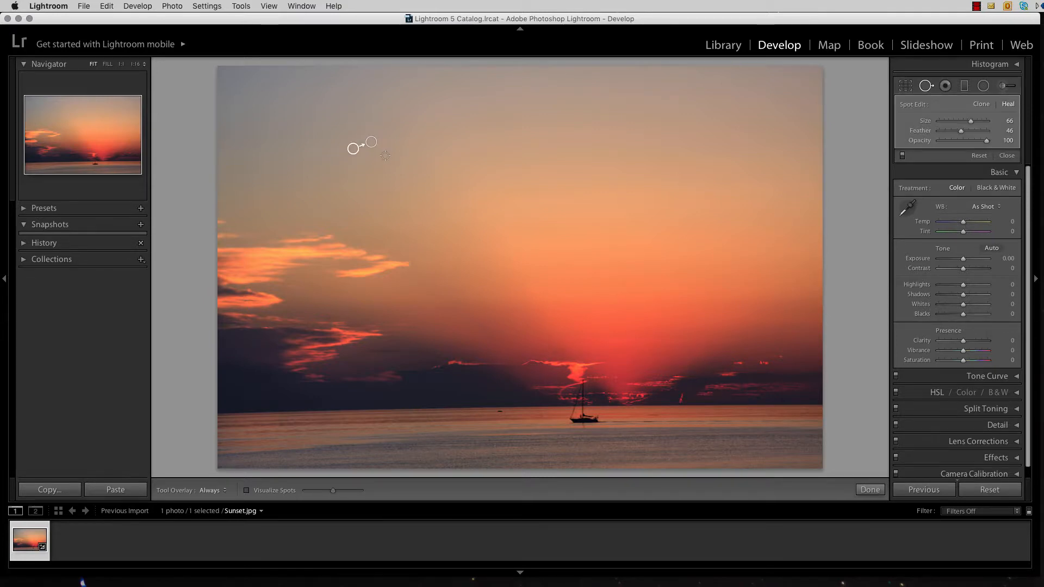
{"action": "key", "text": "q"}
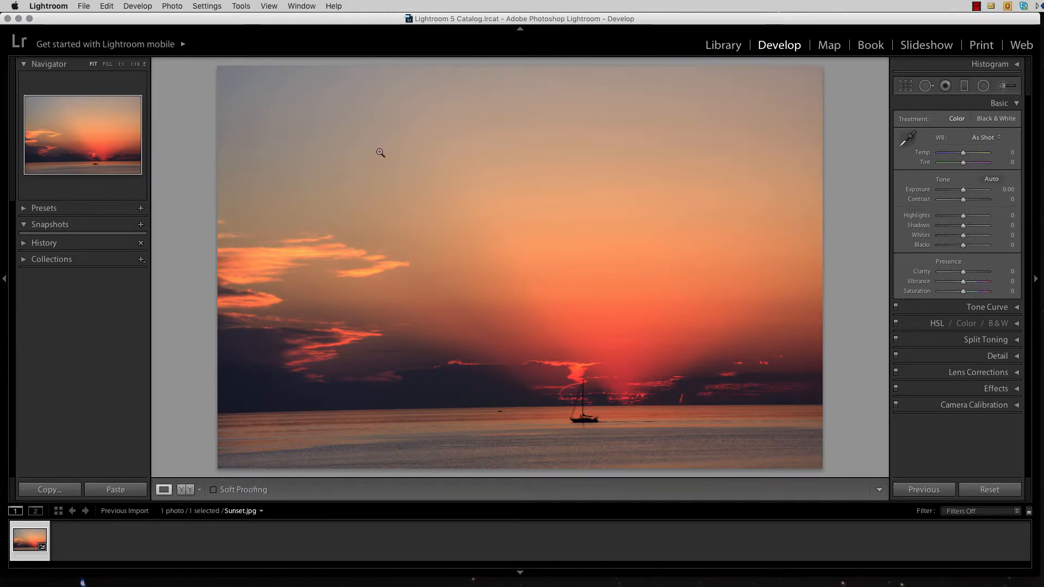
- Undo the size 66 healing spot and return to the Develop module
{"action": "key", "text": "super+z"}
{"action": "key", "text": "super+z"}
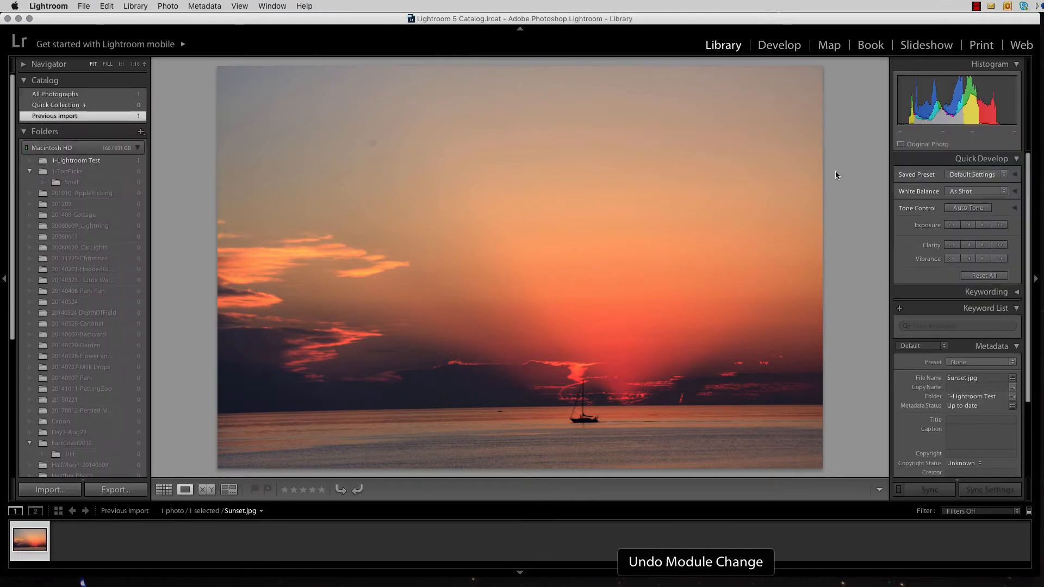
{"action": "left_click", "coordinate": [778, 45]}
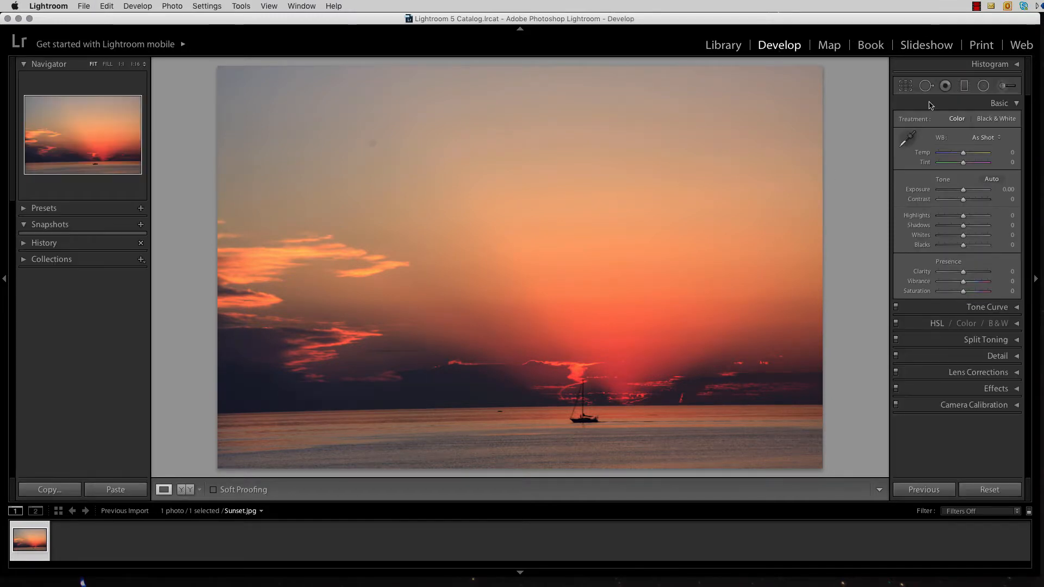
- Heal the dark dust spot in the upper-left sky using Spot Removal in Heal mode at size 70, and check the area up close
{"action": "left_click", "coordinate": [925, 85]}
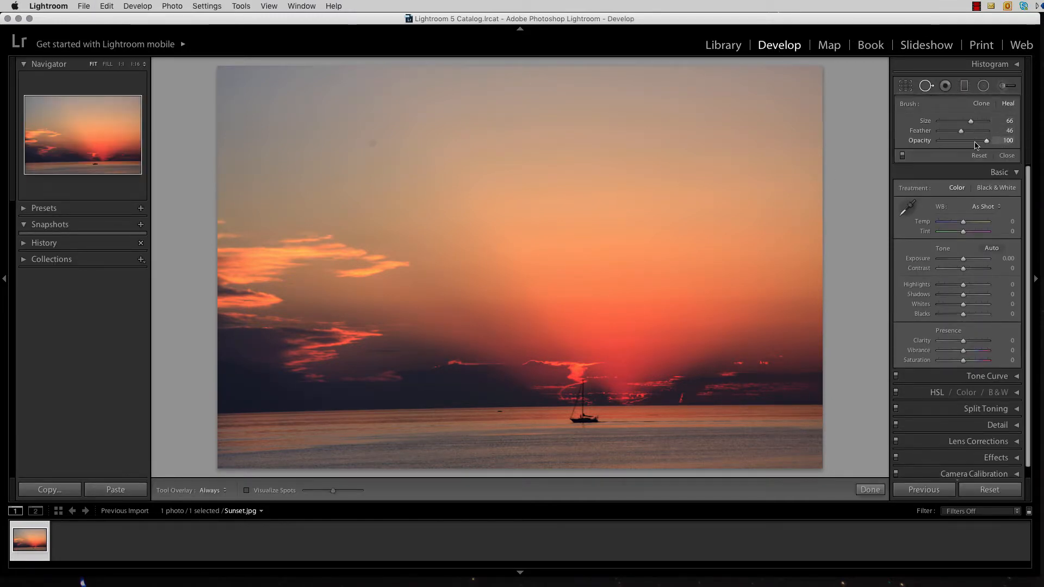
{"action": "left_click_drag", "start_coordinate": [973, 122], "coordinate": [977, 125]}
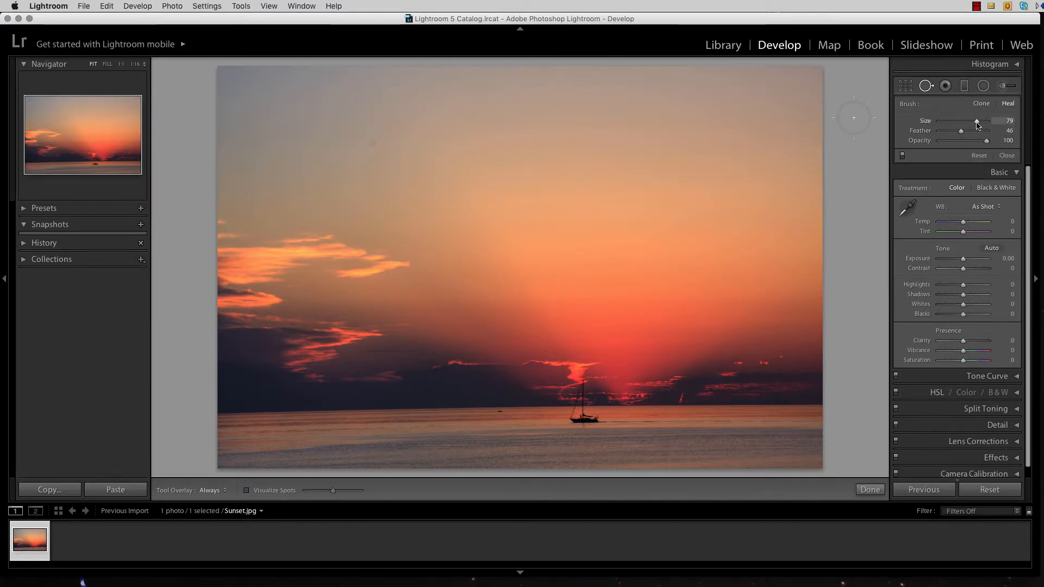
{"action": "left_click_drag", "start_coordinate": [977, 123], "coordinate": [970, 124]}
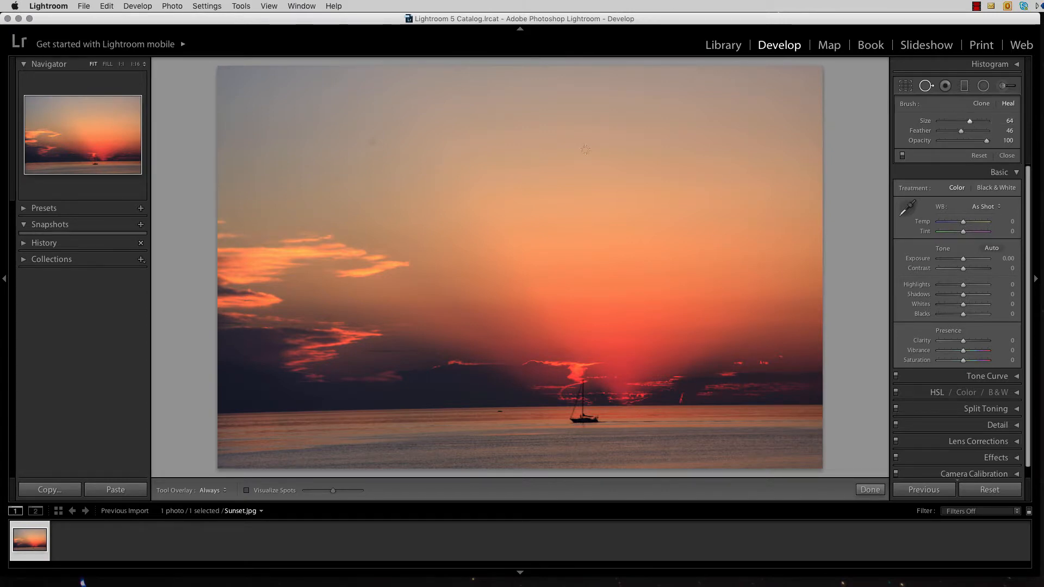
{"action": "left_click_drag", "start_coordinate": [972, 124], "coordinate": [974, 125]}
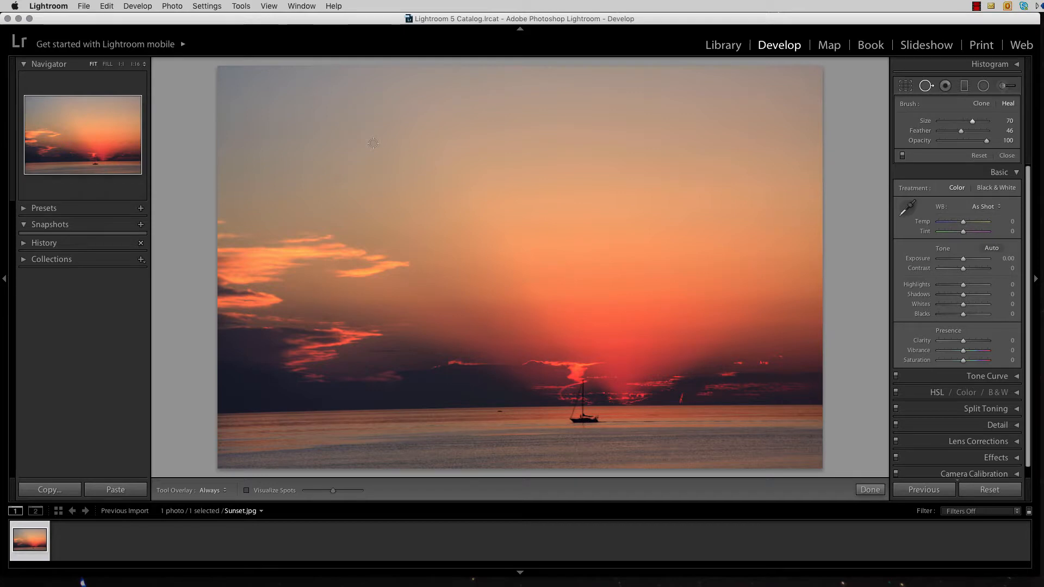
{"action": "left_click", "coordinate": [373, 143]}
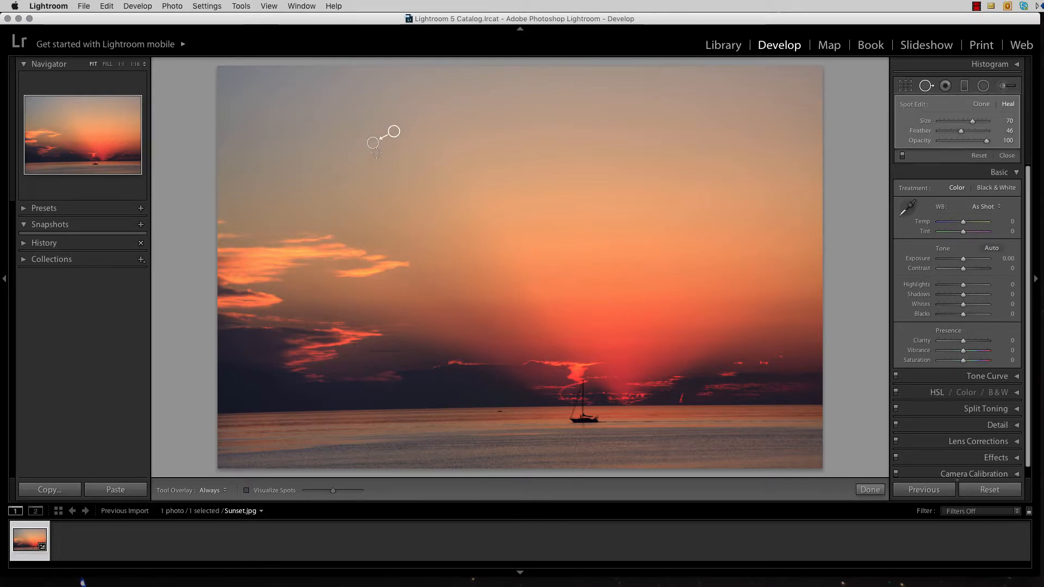
{"action": "key", "text": "q"}
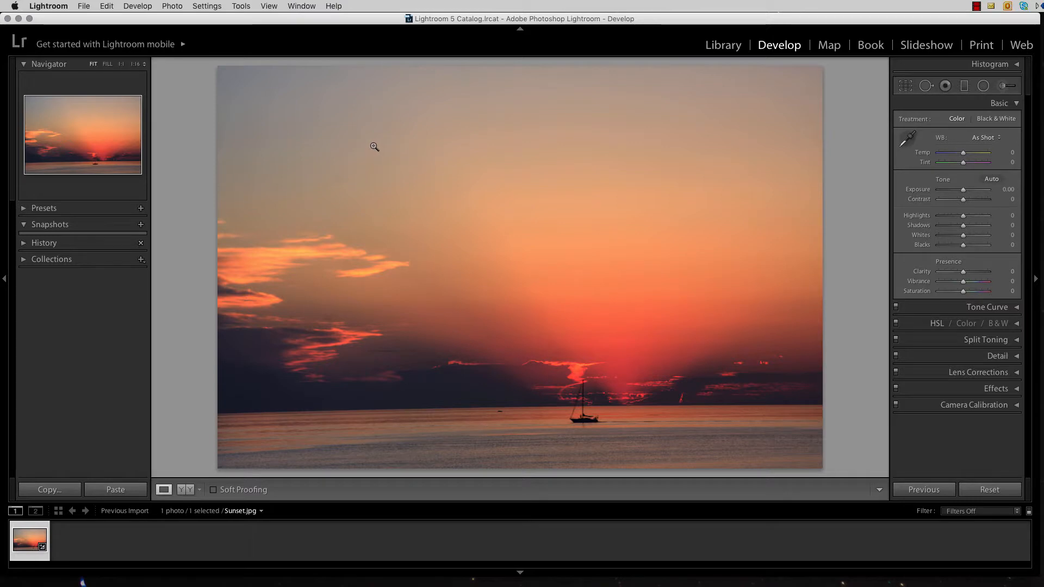
{"action": "left_click", "coordinate": [375, 147]}
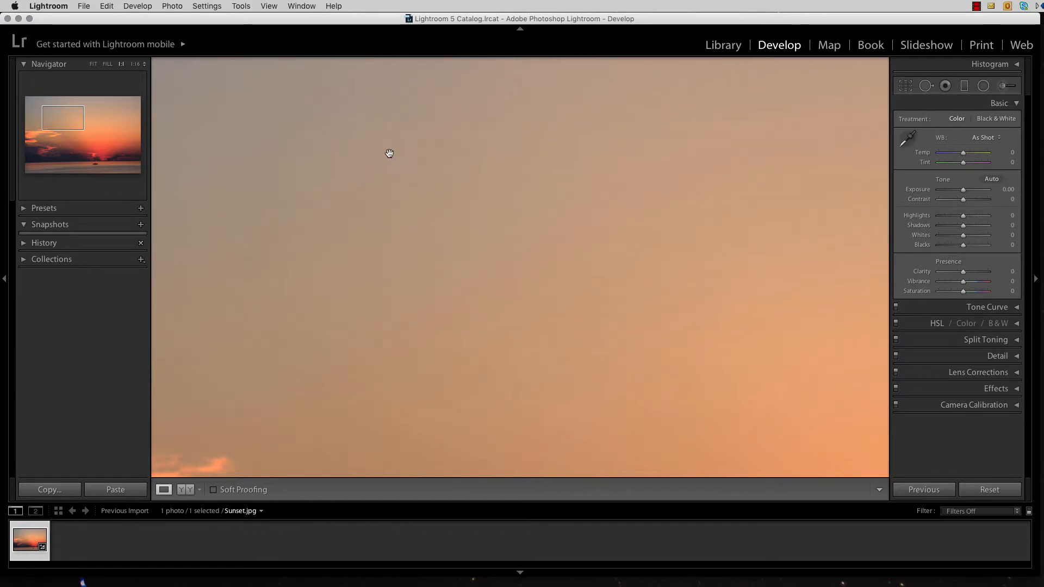
{"action": "left_click", "coordinate": [402, 190]}
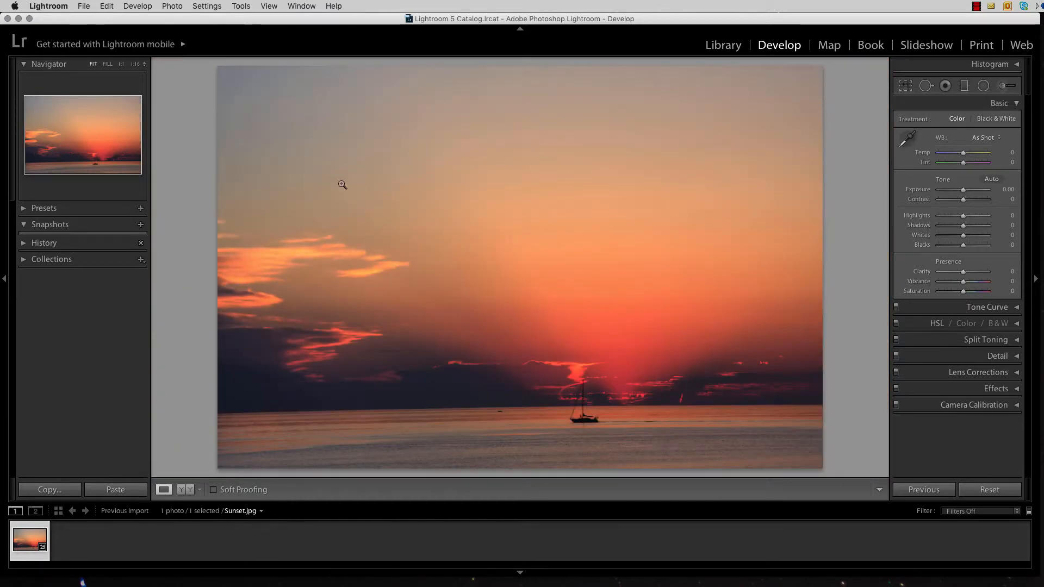
- Heal a second sky blemish, below and left of the first repaired spot, using a size 67 Heal brush
{"action": "left_click", "coordinate": [924, 85]}
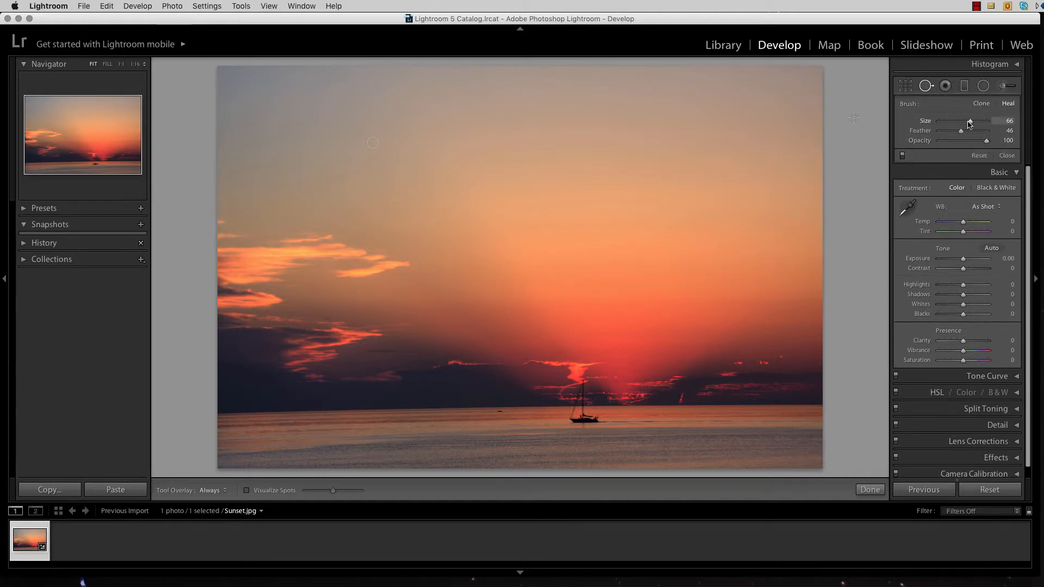
{"action": "left_click_drag", "start_coordinate": [970, 124], "coordinate": [966, 124]}
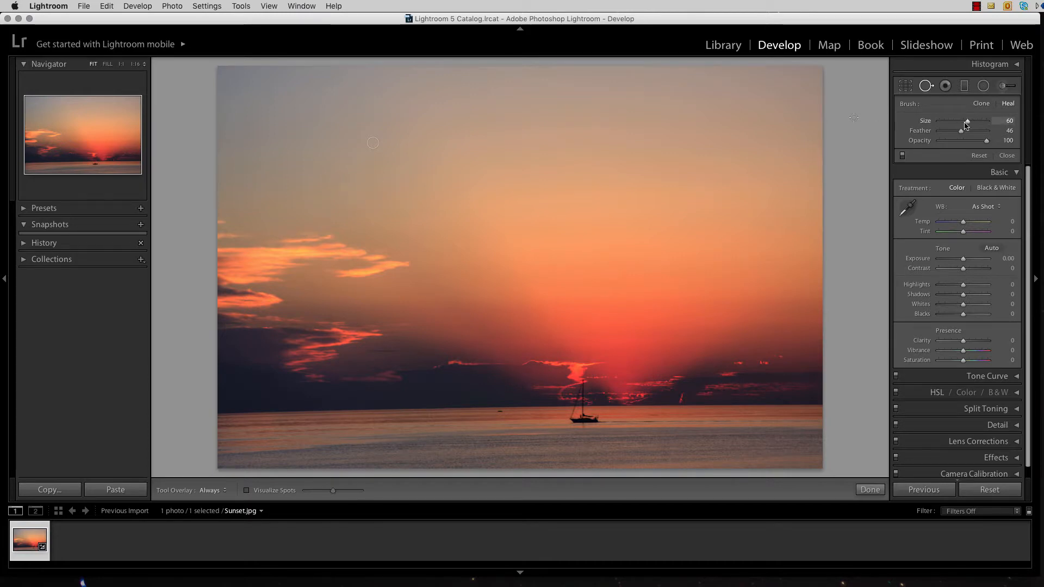
{"action": "left_click_drag", "start_coordinate": [966, 124], "coordinate": [968, 124]}
{"action": "left_click", "coordinate": [335, 181]}
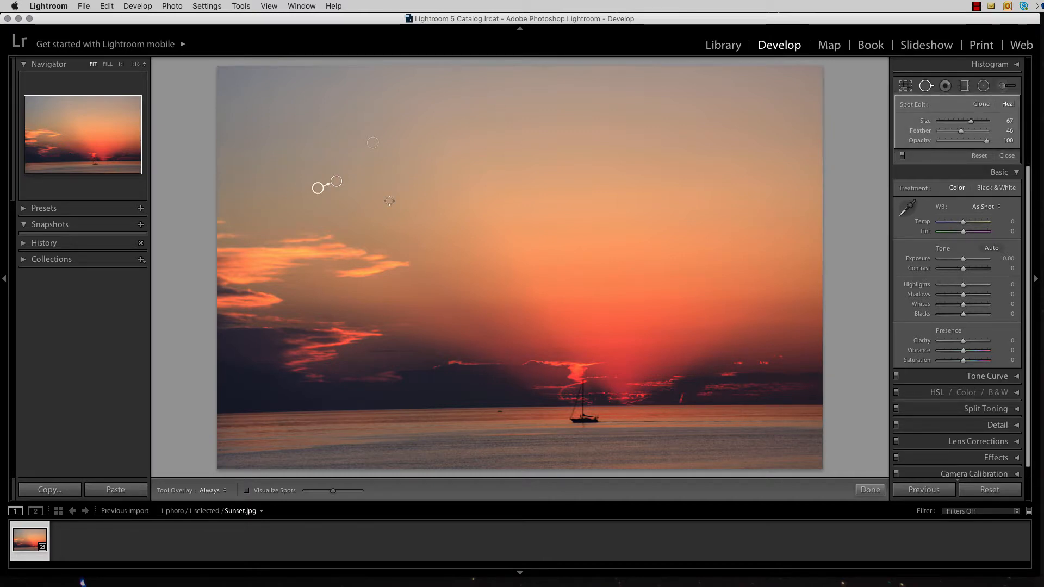
{"action": "key", "text": "q"}
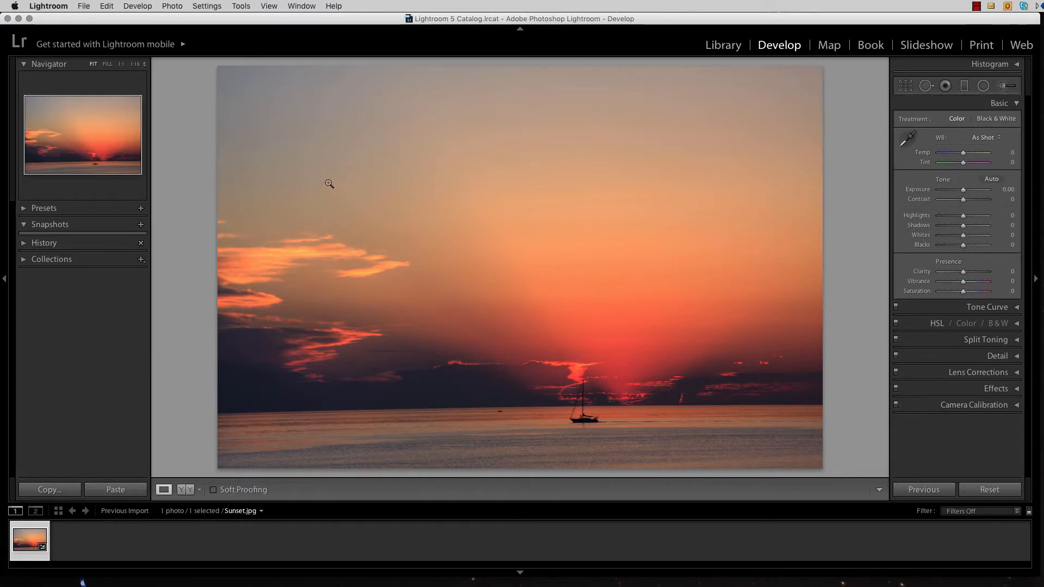
- Heal a third blemish near the sky's upper-left edge with the size 67 Heal brush and inspect the area up close
{"action": "left_click", "coordinate": [925, 86]}
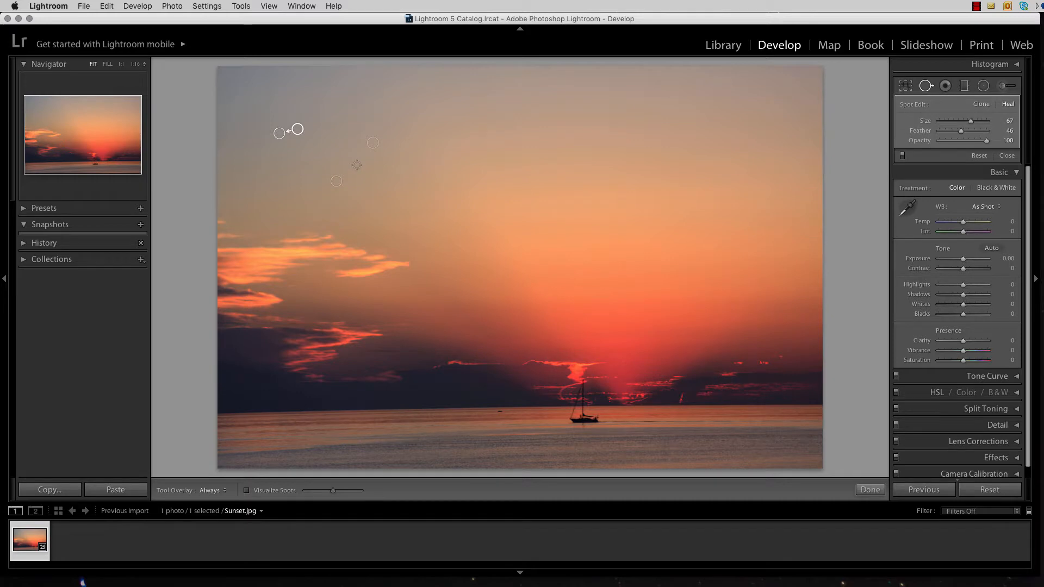
{"action": "key", "text": "q"}
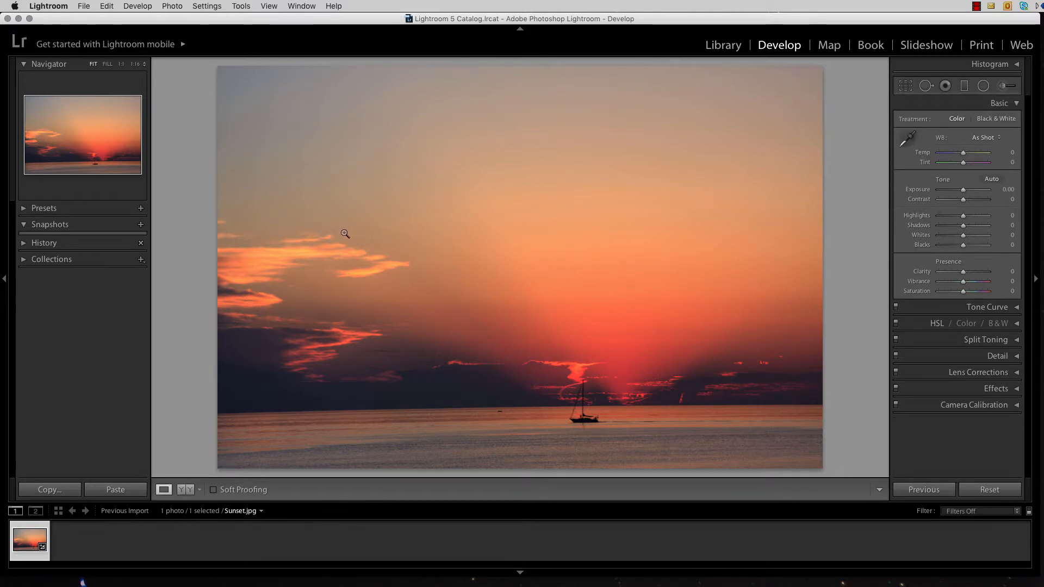
{"action": "left_click", "coordinate": [270, 135]}
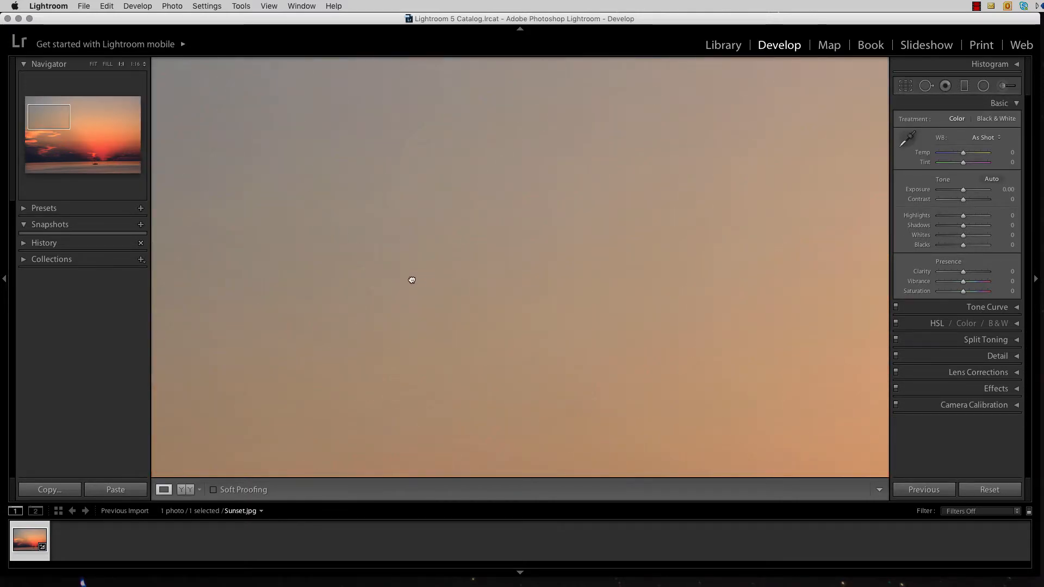
- Inspect the retouched sky, clouds and horizon up close for leftover dust spots, and return to the full photo view
{"action": "left_click_drag", "start_coordinate": [412, 279], "coordinate": [467, 399]}
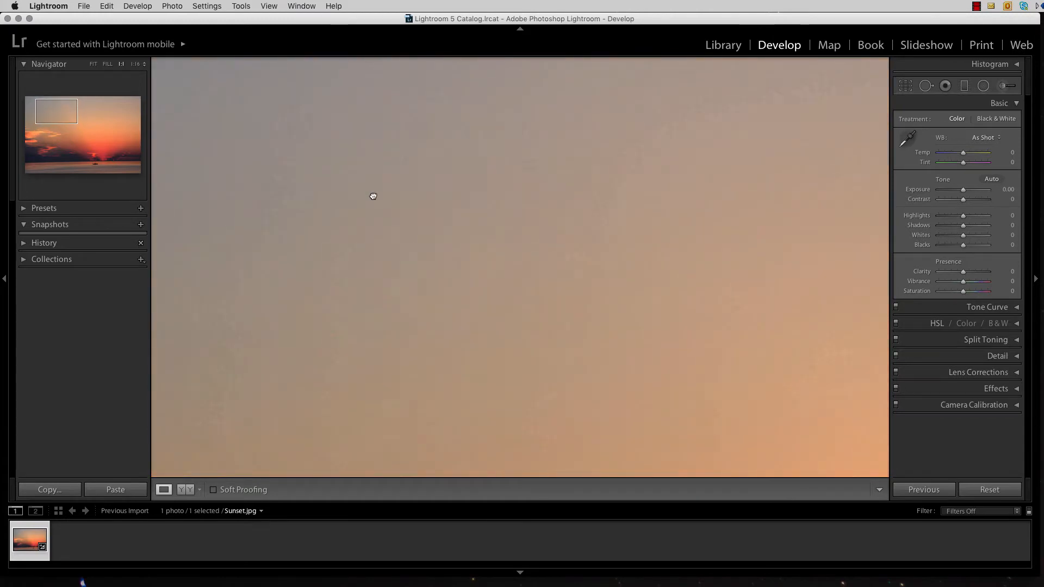
{"action": "left_click_drag", "start_coordinate": [373, 197], "coordinate": [364, 96]}
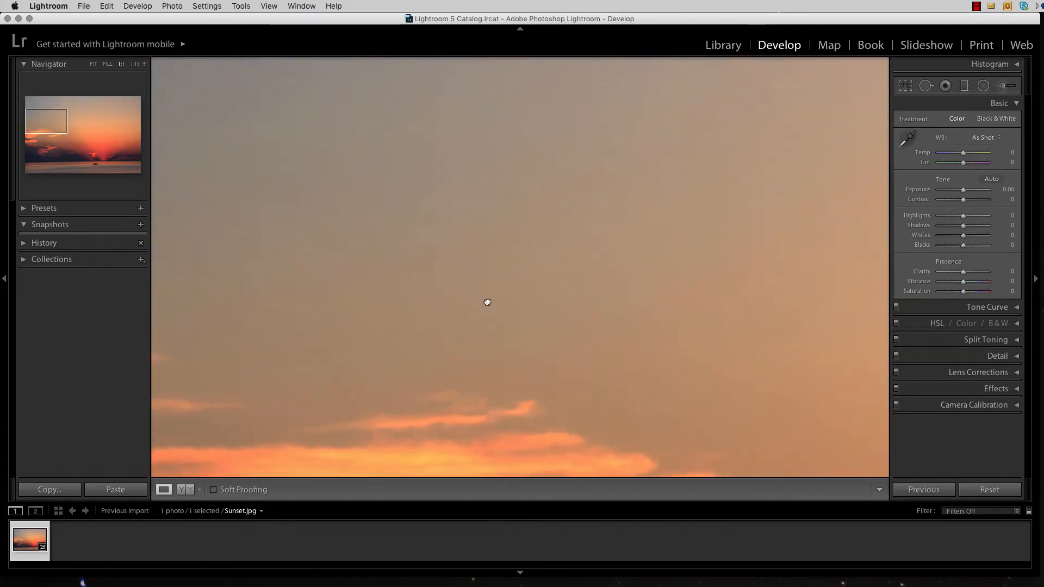
{"action": "left_click", "coordinate": [463, 301]}
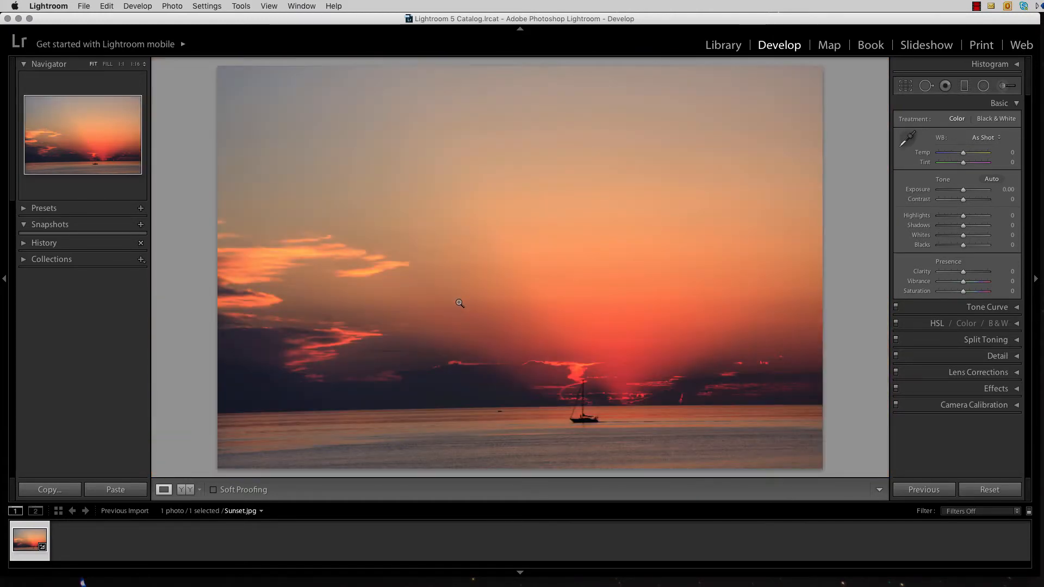
{"action": "left_click", "coordinate": [715, 152]}
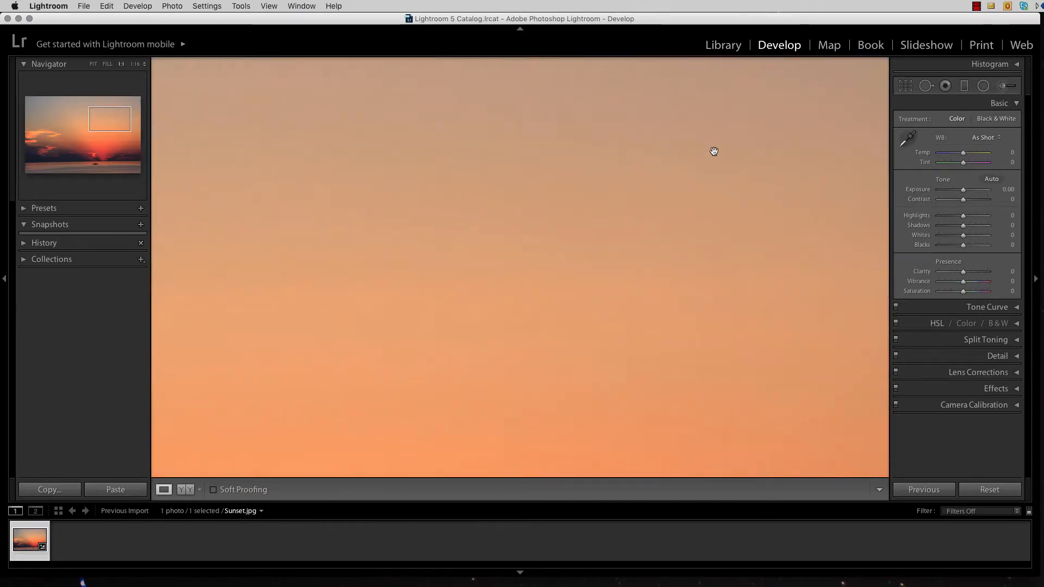
{"action": "left_click_drag", "start_coordinate": [712, 151], "coordinate": [471, 216]}
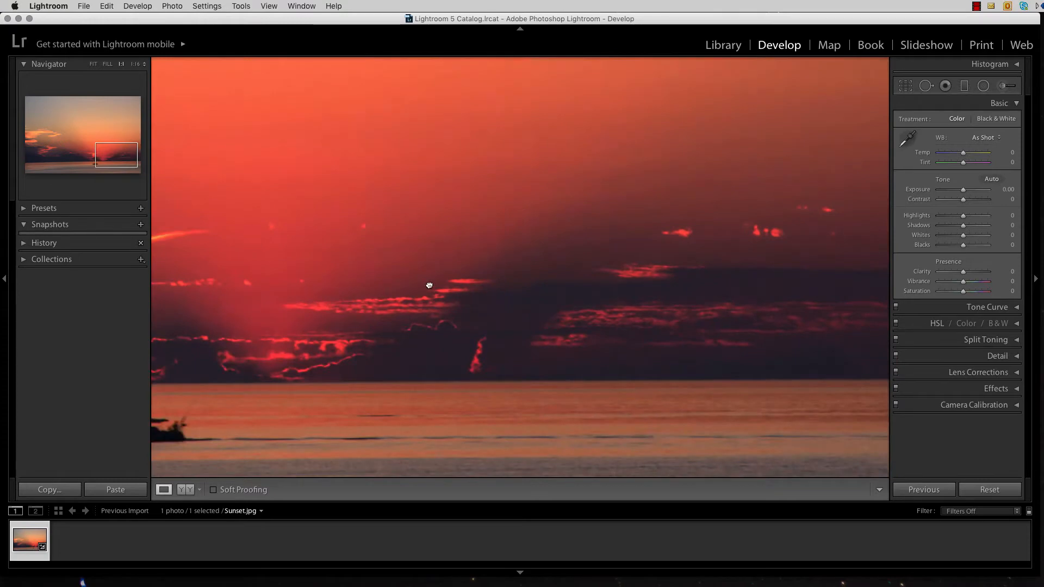
{"action": "left_click_drag", "start_coordinate": [428, 285], "coordinate": [633, 255]}
{"action": "left_click_drag", "start_coordinate": [375, 285], "coordinate": [652, 277]}
{"action": "left_click_drag", "start_coordinate": [455, 289], "coordinate": [684, 294]}
{"action": "left_click_drag", "start_coordinate": [330, 286], "coordinate": [698, 308]}
{"action": "left_click_drag", "start_coordinate": [712, 82], "coordinate": [594, 211]}
{"action": "left_click_drag", "start_coordinate": [656, 65], "coordinate": [520, 228]}
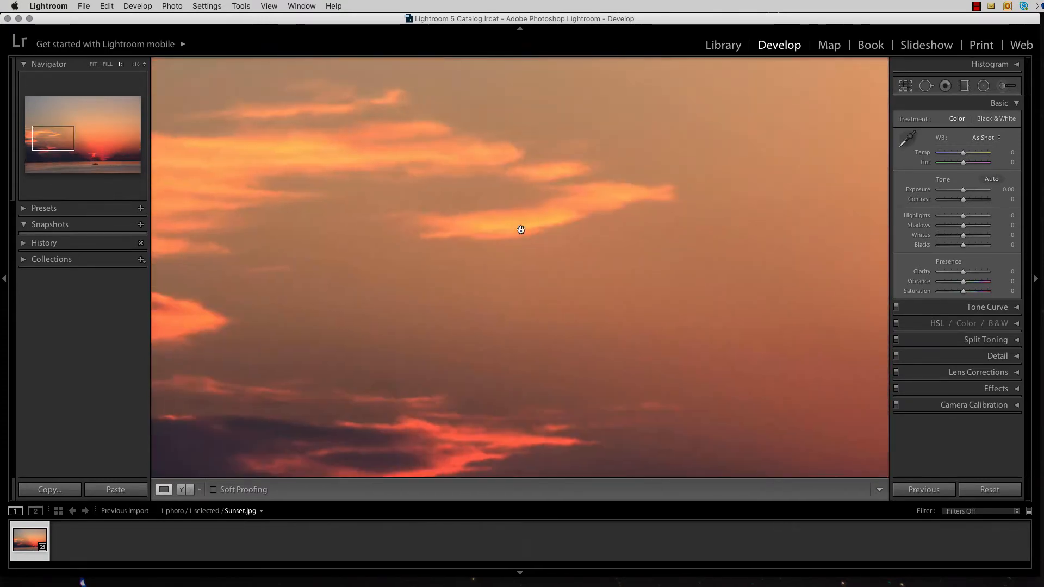
{"action": "left_click_drag", "start_coordinate": [593, 133], "coordinate": [520, 352]}
{"action": "left_click_drag", "start_coordinate": [584, 304], "coordinate": [377, 275]}
{"action": "left_click_drag", "start_coordinate": [592, 213], "coordinate": [546, 297]}
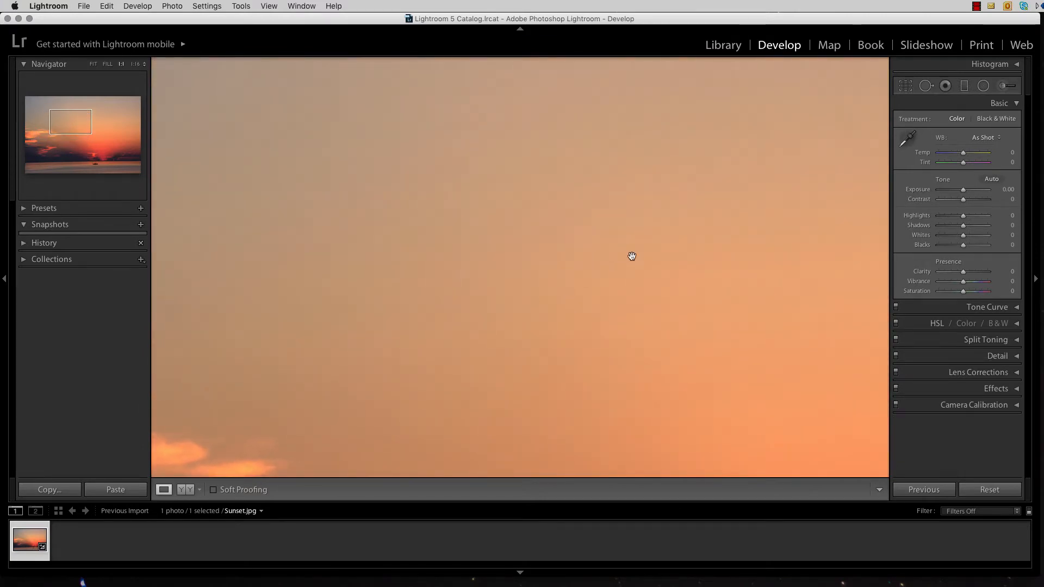
{"action": "left_click", "coordinate": [621, 248]}
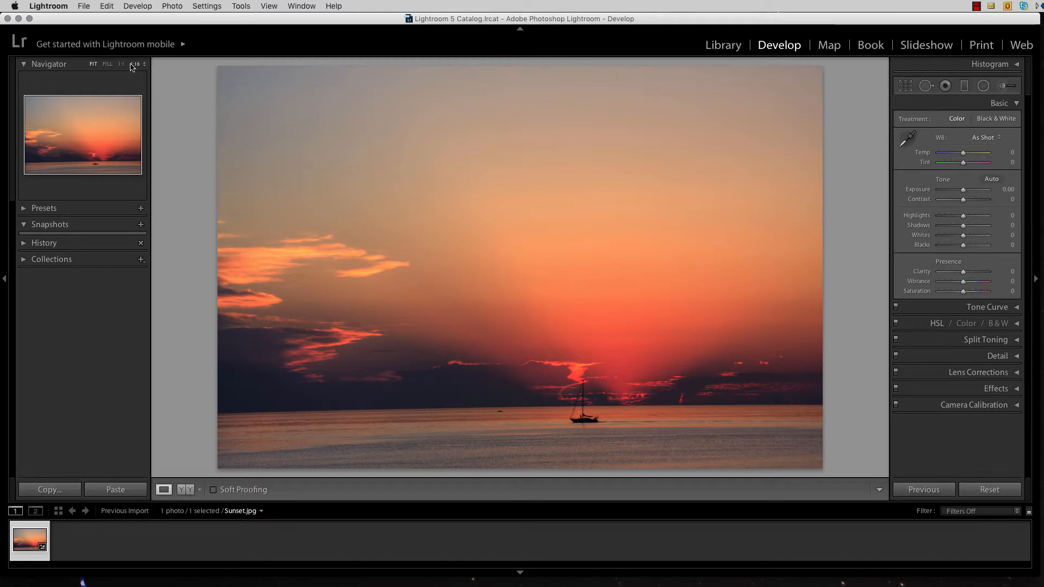
- Start exporting the retouched sunset photo with Hard Drive as the export destination
{"action": "left_click", "coordinate": [84, 6]}
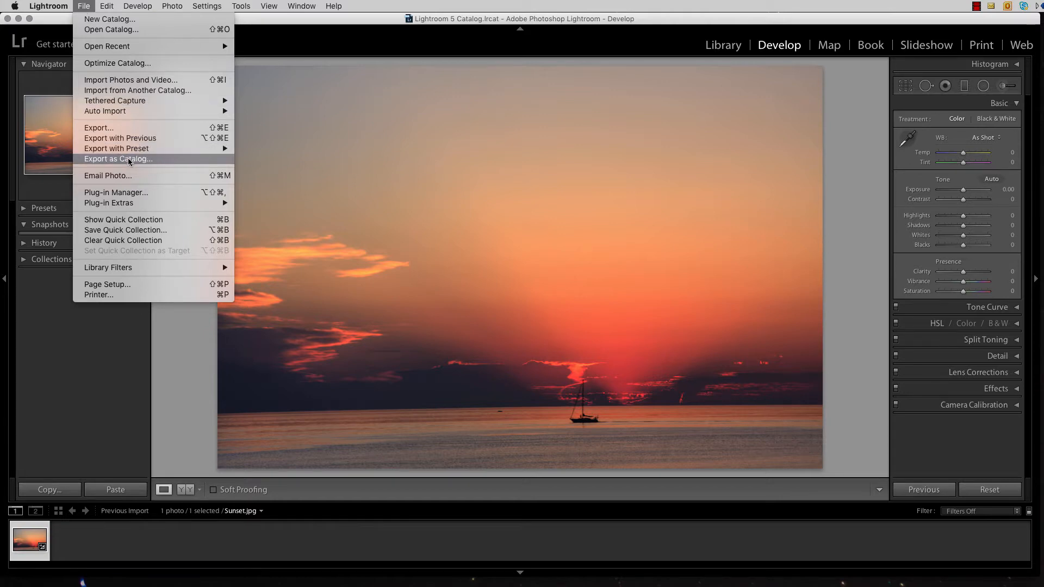
{"action": "left_click", "coordinate": [124, 127]}
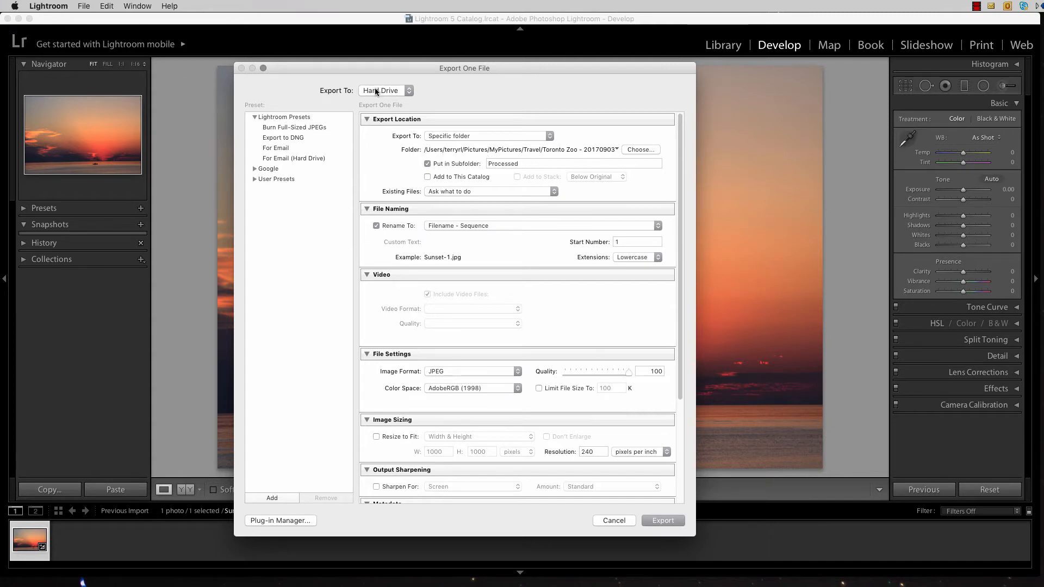
{"action": "left_click", "coordinate": [410, 91]}
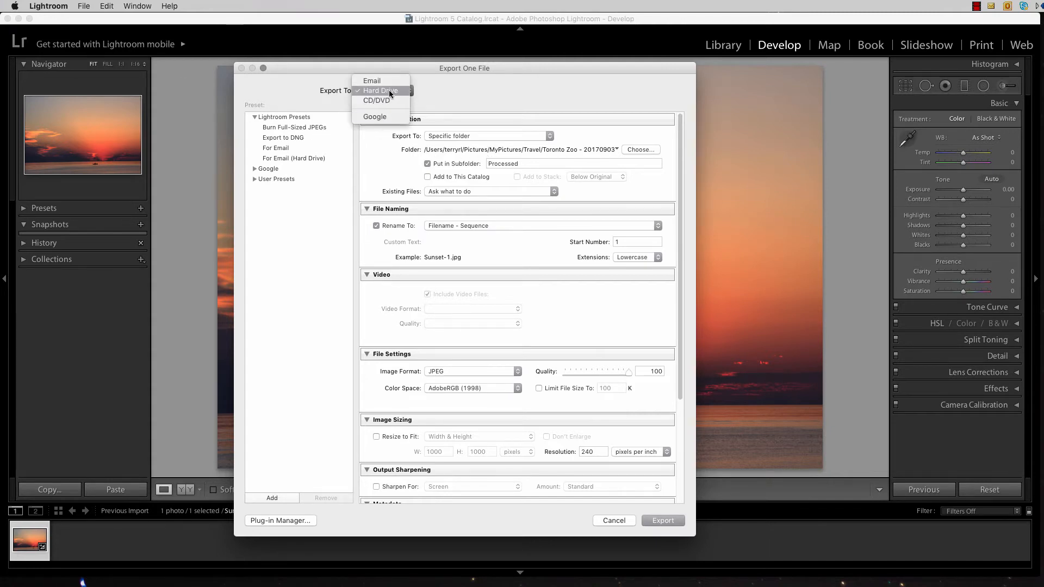
{"action": "left_click", "coordinate": [389, 90]}
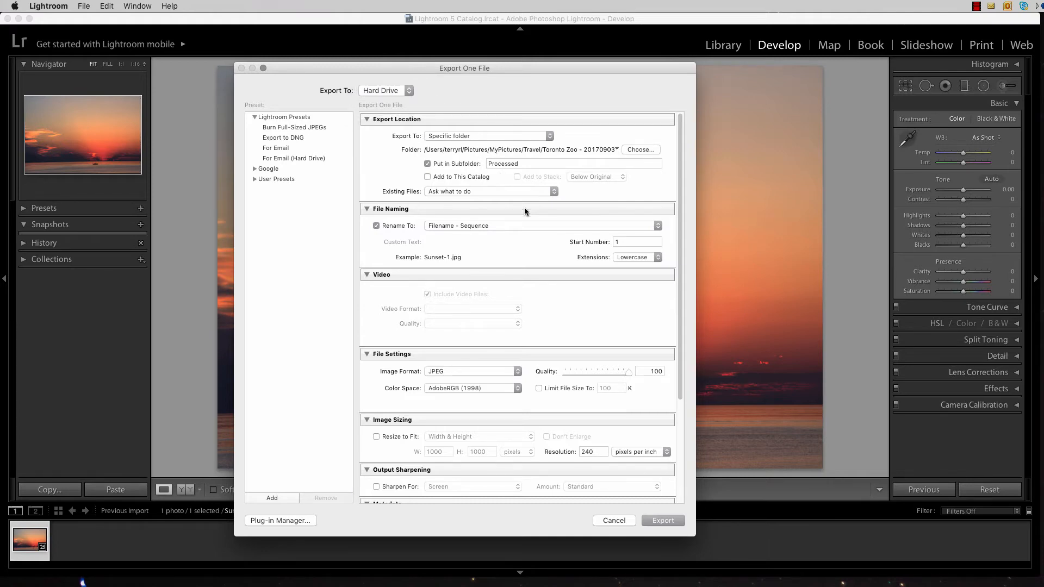
- Choose the 1-Lightroom Test folder in Pictures as the export location and export the photo into its Processed subfolder
{"action": "left_click", "coordinate": [640, 150]}
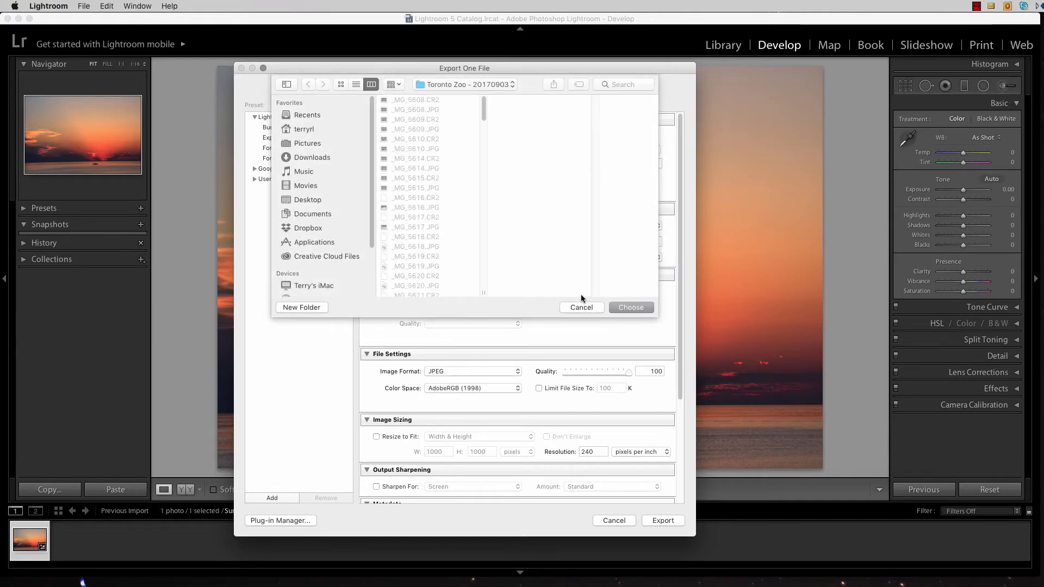
{"action": "left_click", "coordinate": [582, 306]}
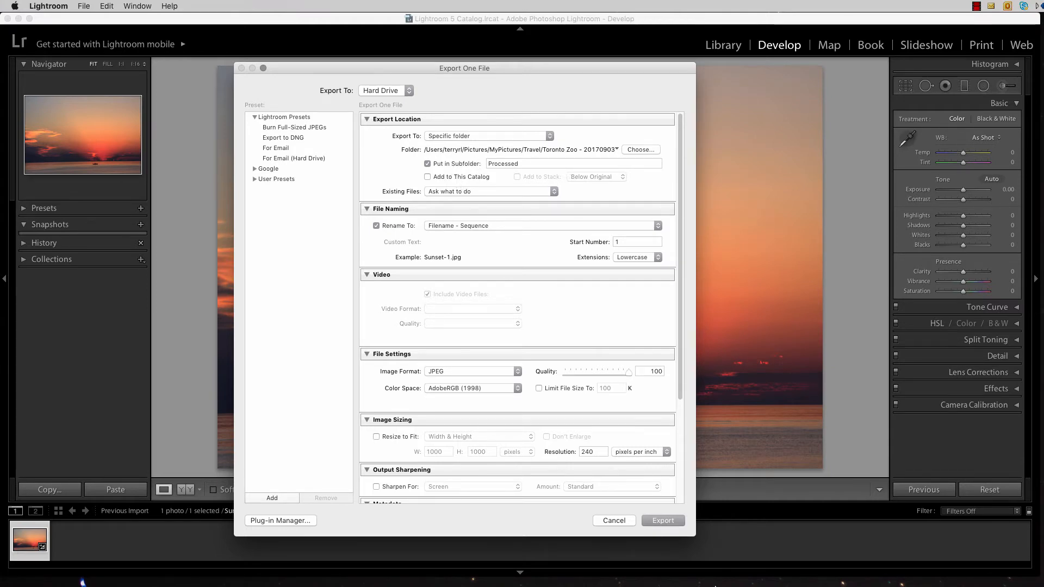
{"action": "left_click", "coordinate": [642, 150]}
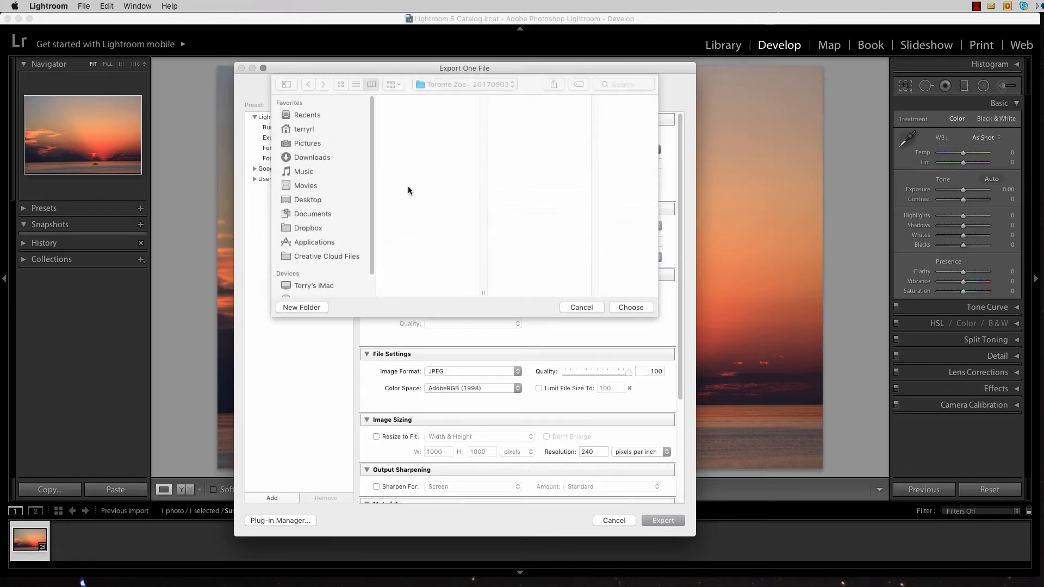
{"action": "left_click", "coordinate": [307, 143]}
{"action": "left_click", "coordinate": [429, 110]}
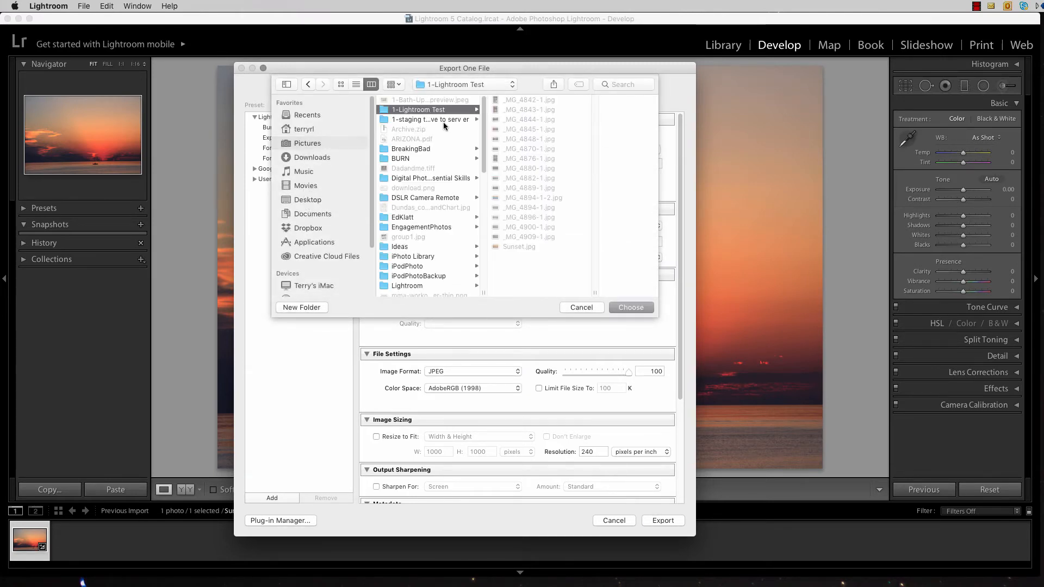
{"action": "left_click", "coordinate": [630, 307]}
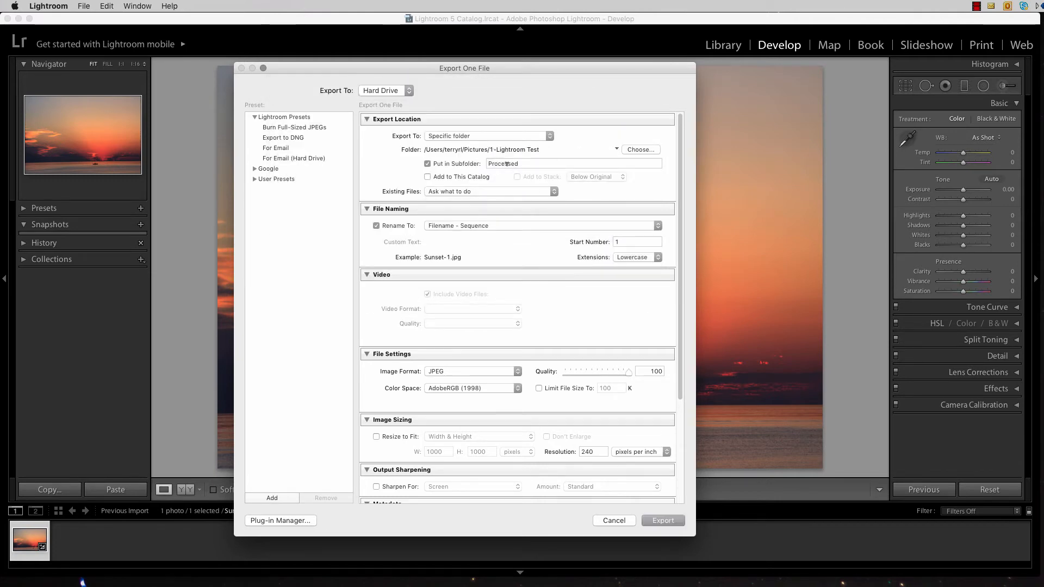
{"action": "left_click", "coordinate": [531, 162]}
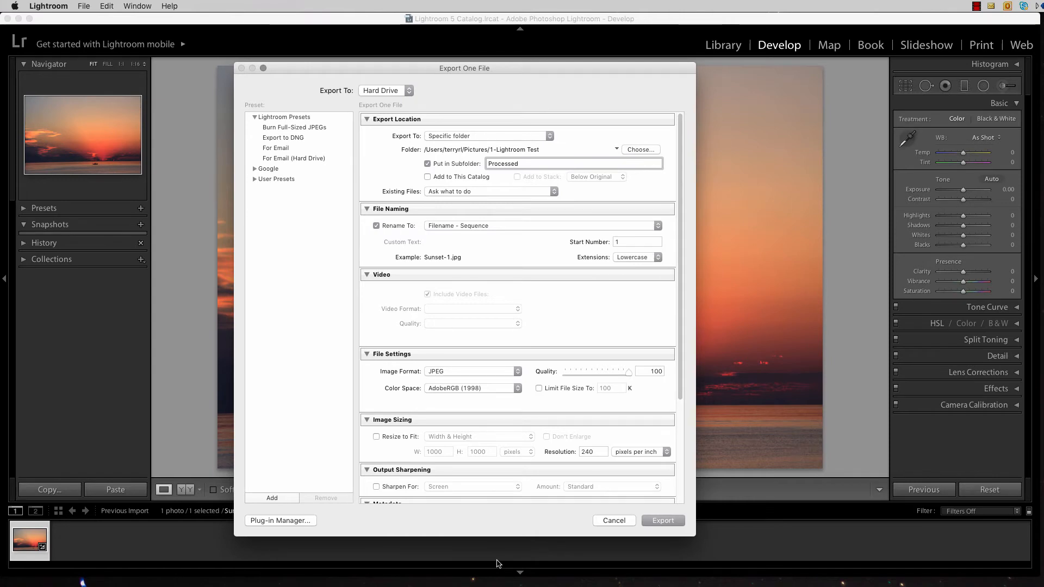
{"action": "left_click", "coordinate": [669, 521]}
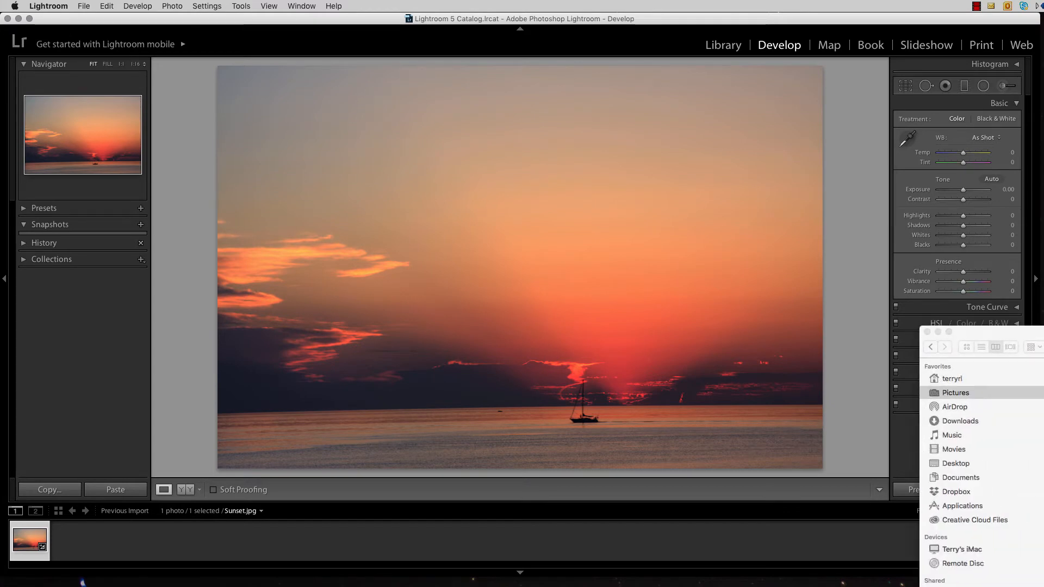
- In Finder, open the Processed folder and view the exported Sunset-1.jpg in Preview, resizing the window to show the whole picture
{"action": "left_click_drag", "start_coordinate": [1035, 332], "coordinate": [519, 74]}
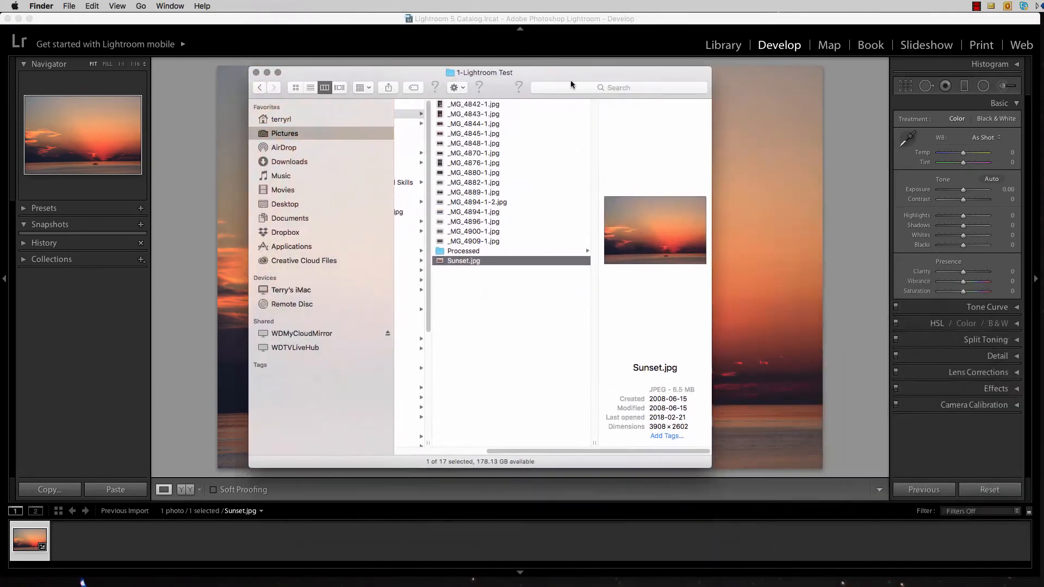
{"action": "left_click", "coordinate": [471, 250]}
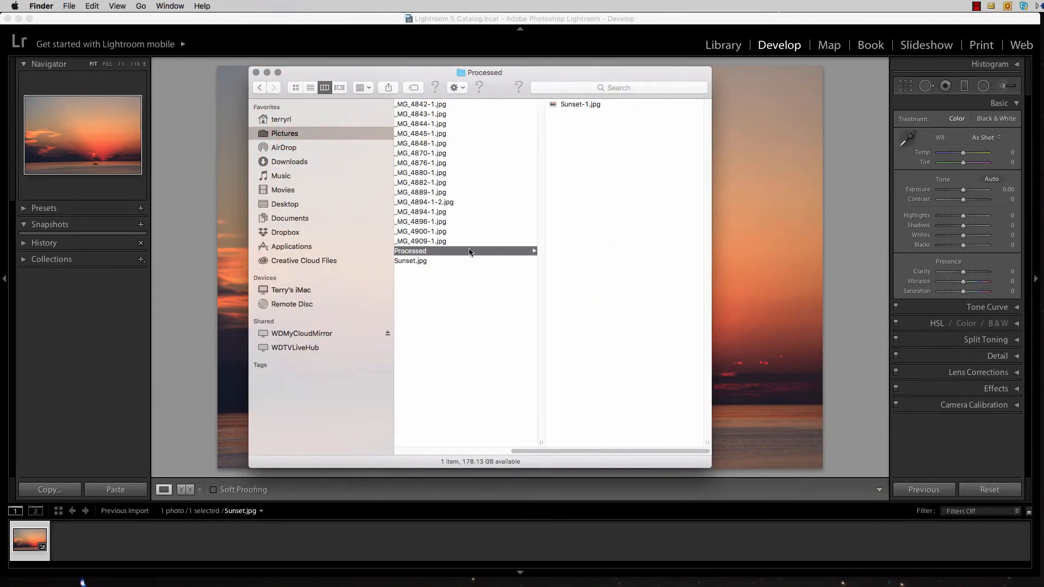
{"action": "double_click", "coordinate": [570, 103]}
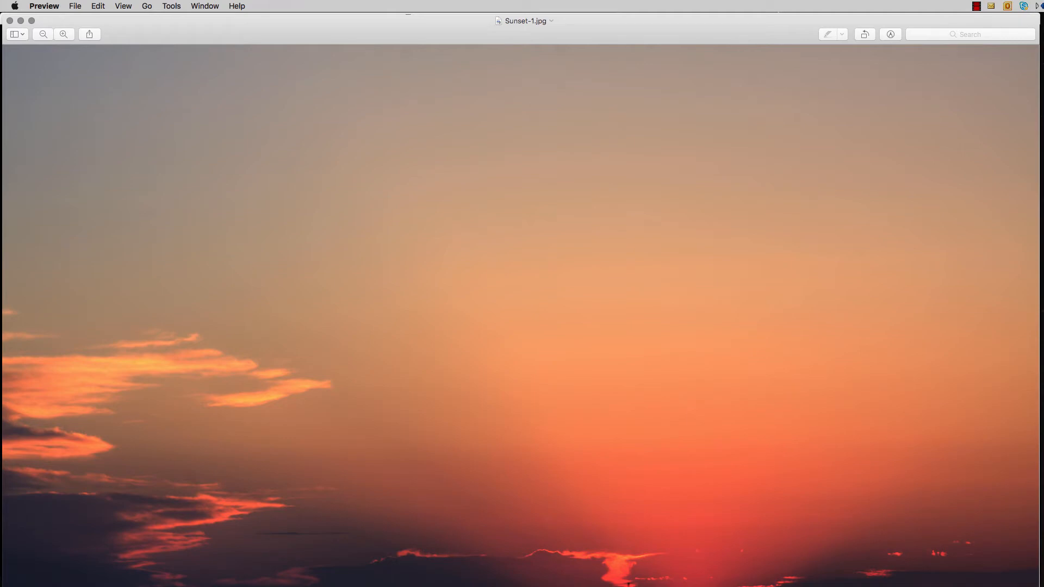
{"action": "left_click_drag", "start_coordinate": [1039, 586], "coordinate": [935, 565]}
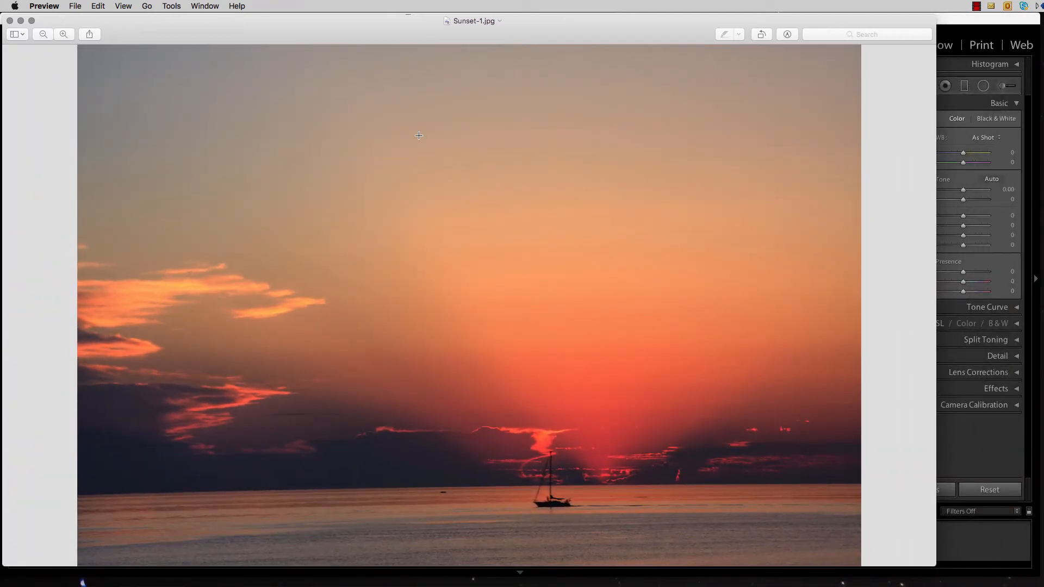
- Close the Sunset-1.jpg preview and the Finder window, and return to Lightroom's Develop module
{"action": "left_click", "coordinate": [10, 20]}
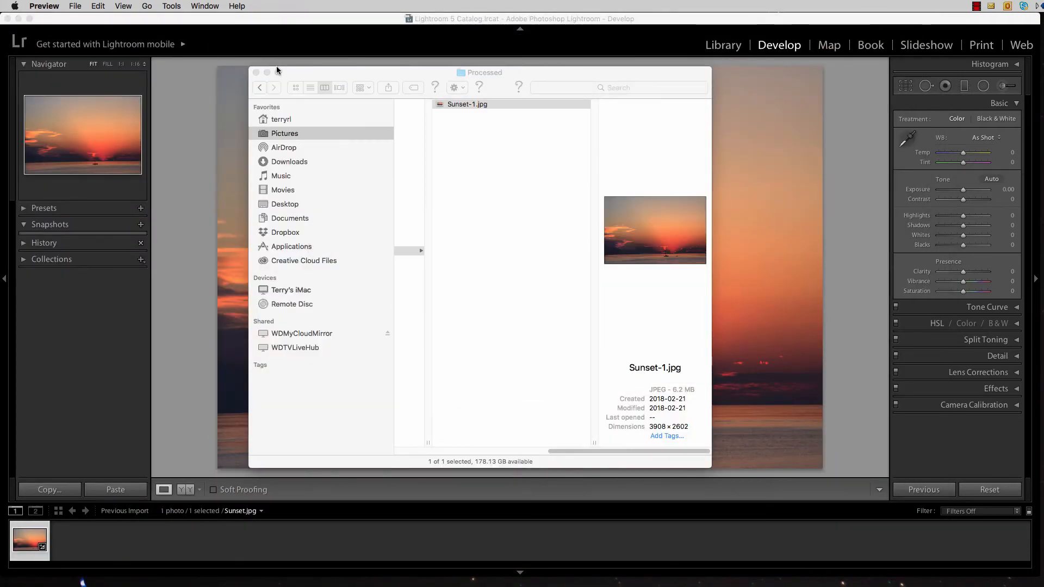
{"action": "left_click", "coordinate": [319, 74]}
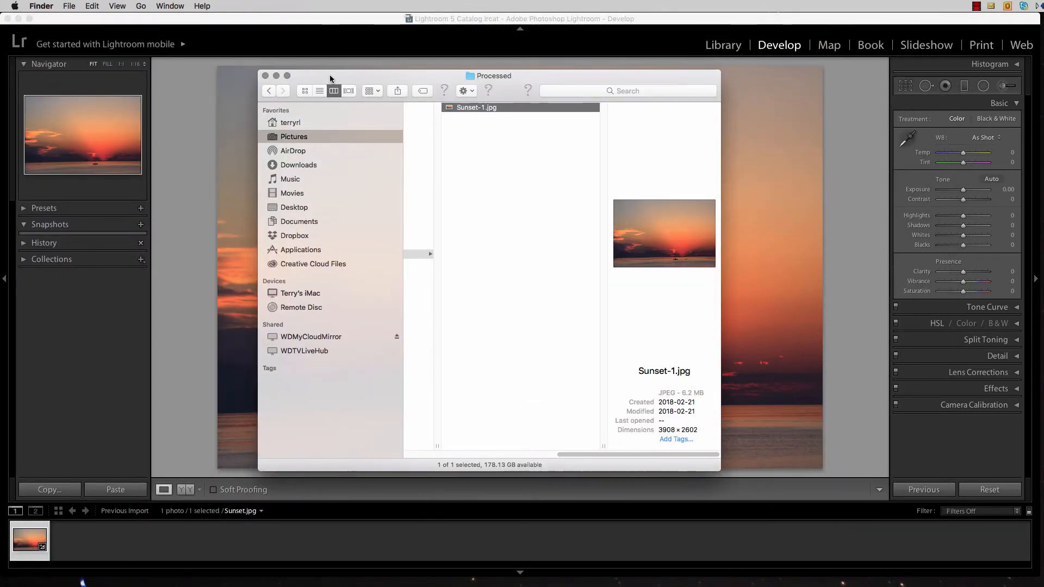
{"action": "left_click", "coordinate": [267, 72]}
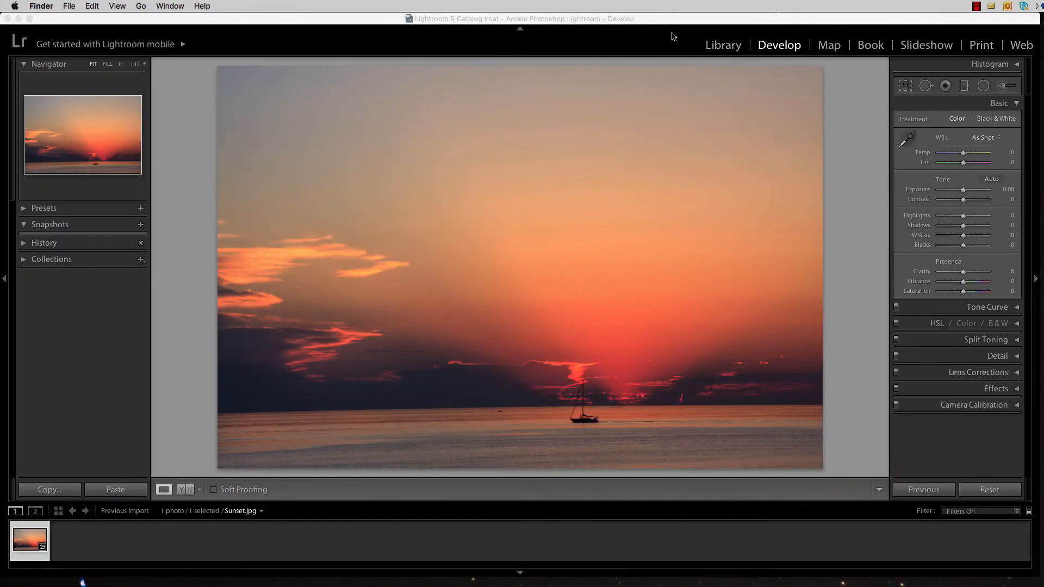
{"action": "left_click", "coordinate": [674, 23]}
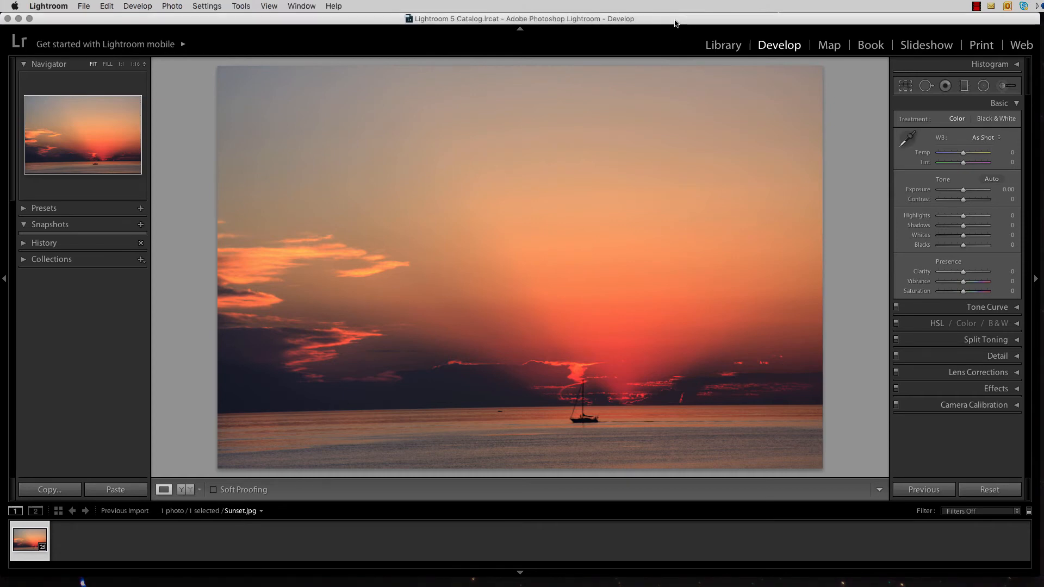